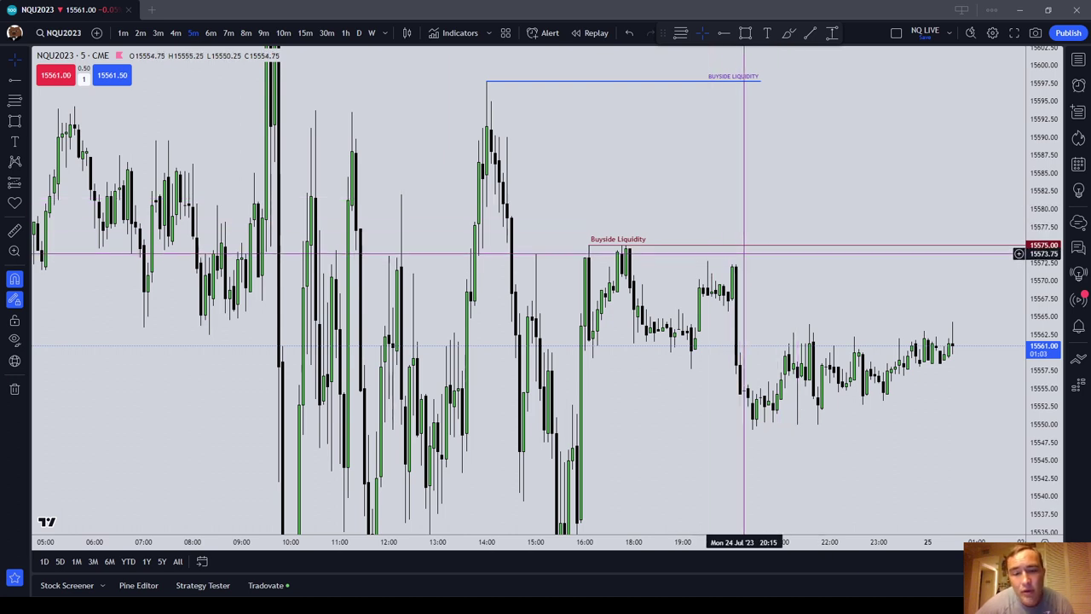
Step: Pan the NQ chart back to the 23 Jul candles and open the shapes and brush tools flyout
scroll(781, 228, left, 10)
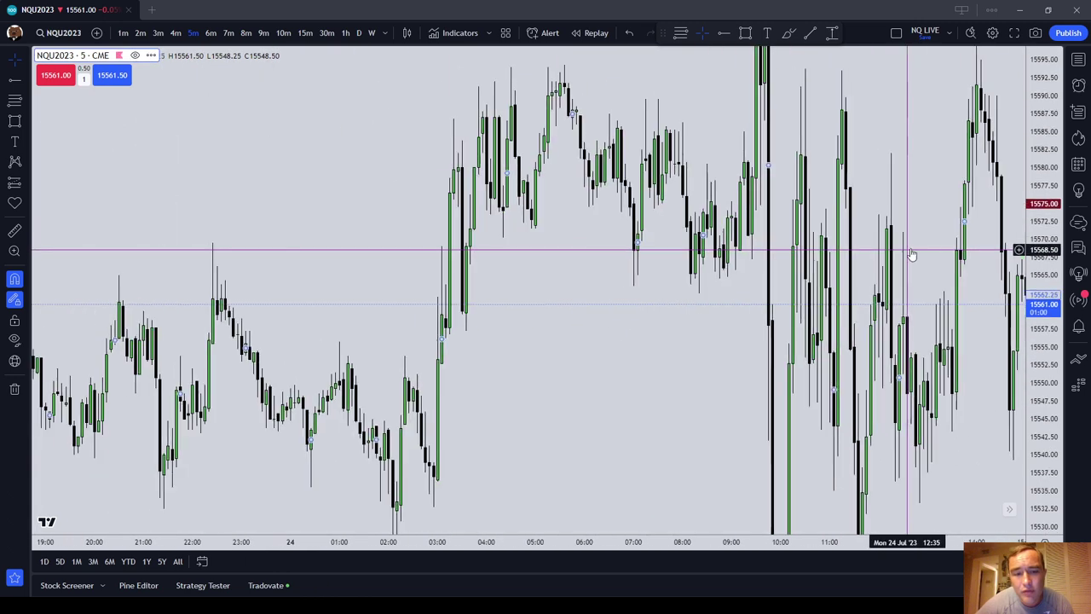
scroll(828, 229, up, 2)
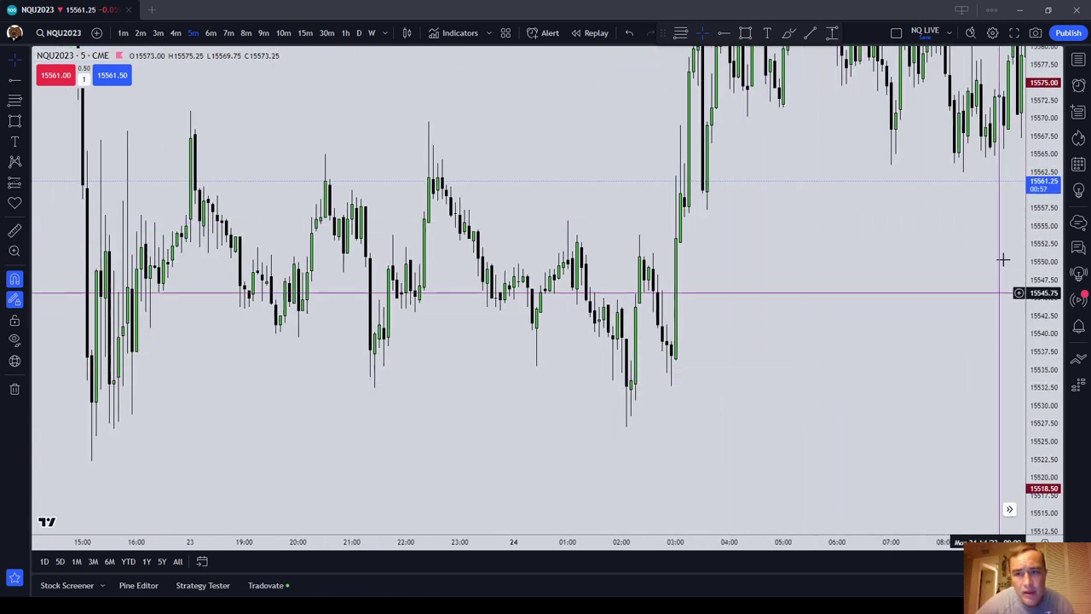
click(28, 128)
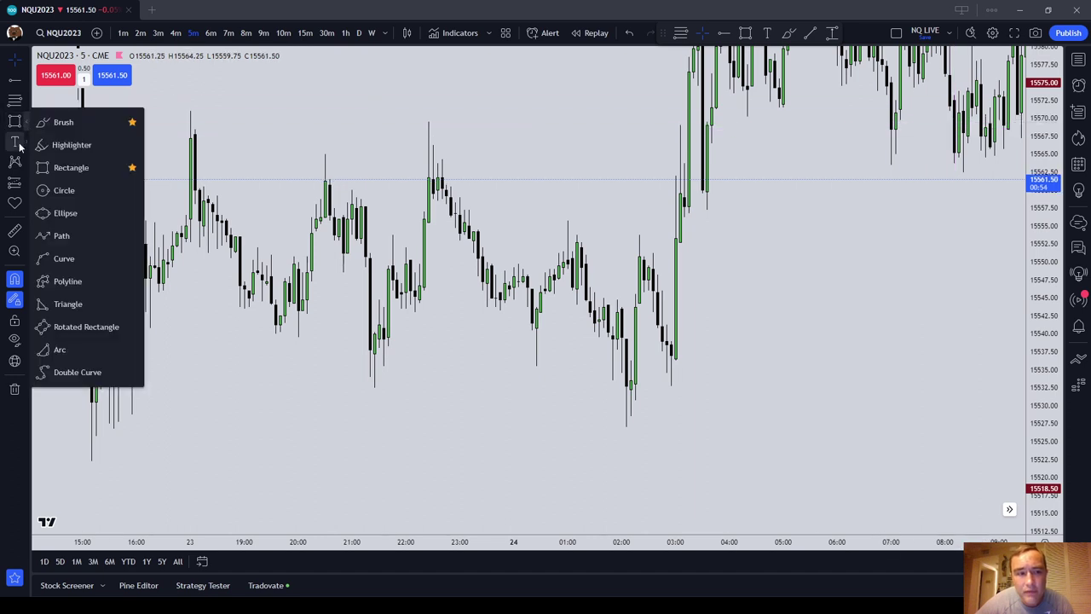
Step: Choose the Brush tool from the shapes flyout for freehand drawing
click(26, 145)
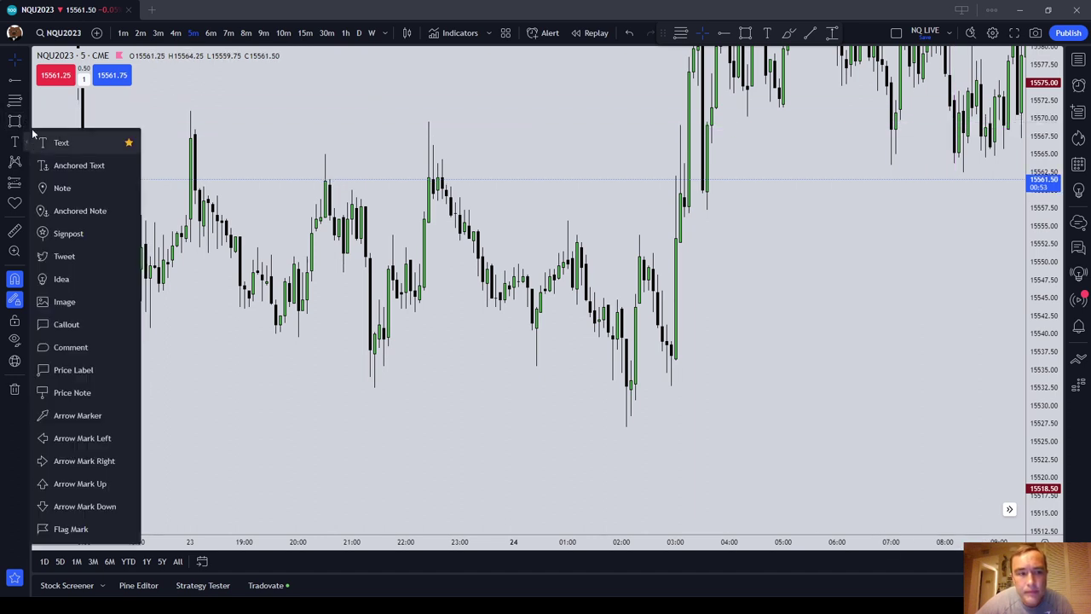
click(30, 134)
click(27, 106)
click(29, 127)
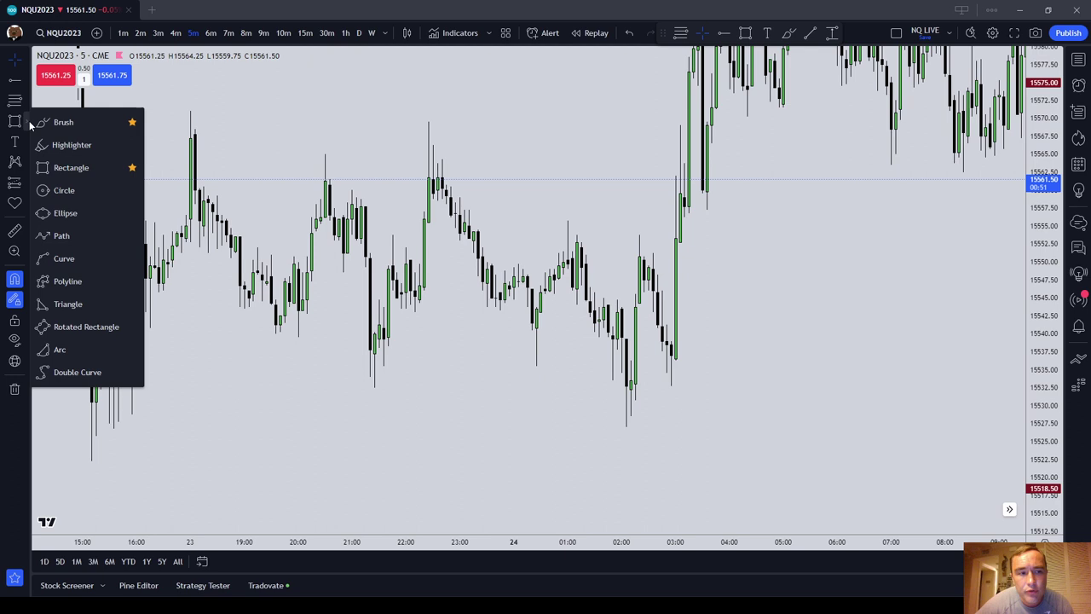
click(86, 126)
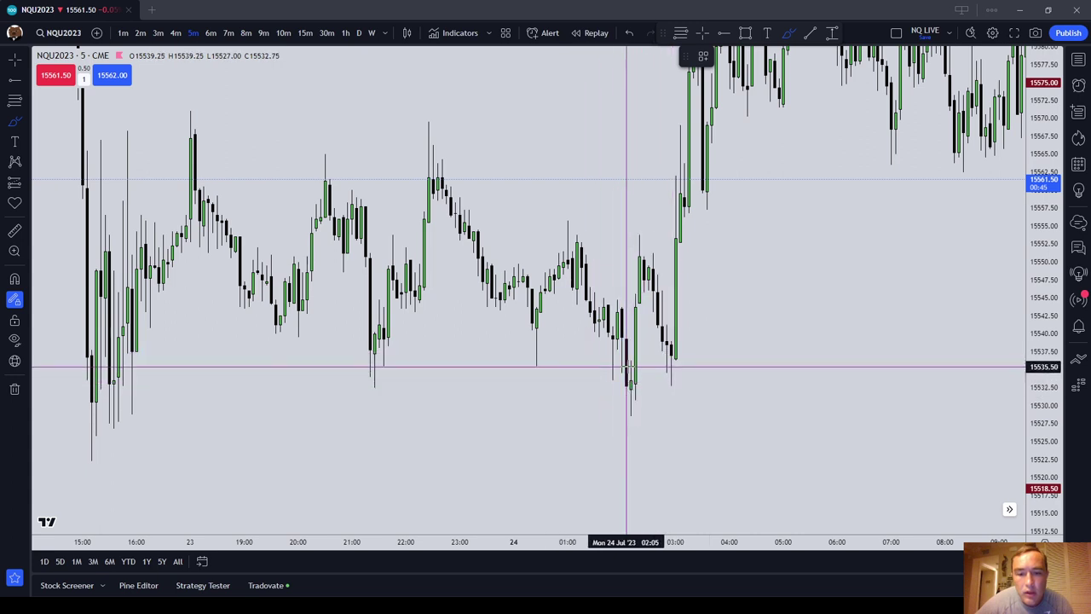
Step: Draw two brush strokes near the 02:00–03:00 candles, then delete both
drag(630, 363, 673, 358)
drag(638, 305, 667, 306)
click(827, 56)
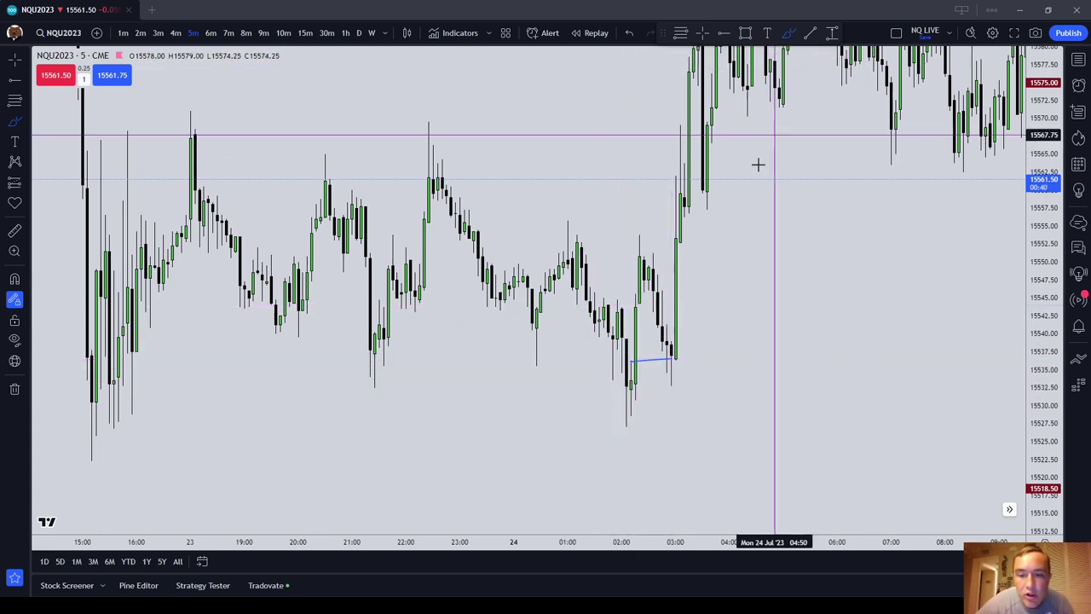
click(658, 361)
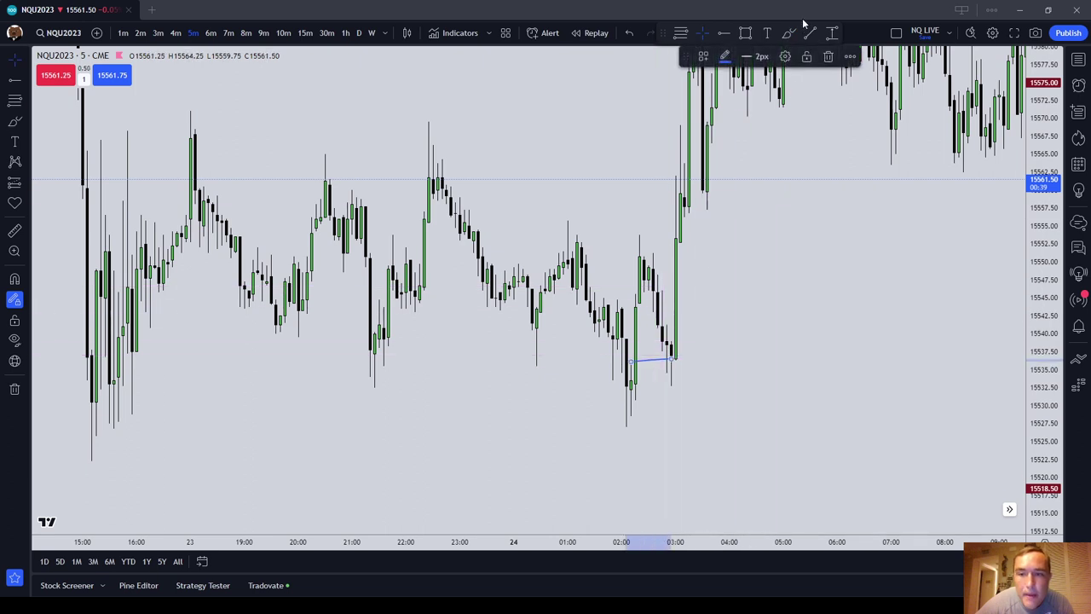
click(828, 56)
Step: Brush lines across the July 23 highs and 21:00–22:00 highs, then erase every line
scroll(555, 199, left, 3)
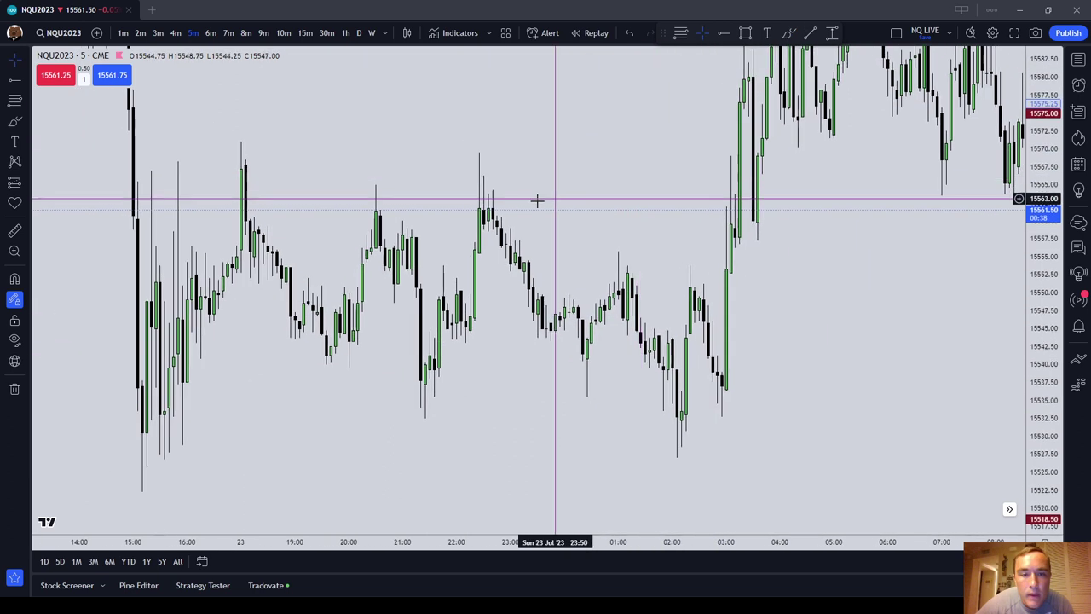
click(15, 119)
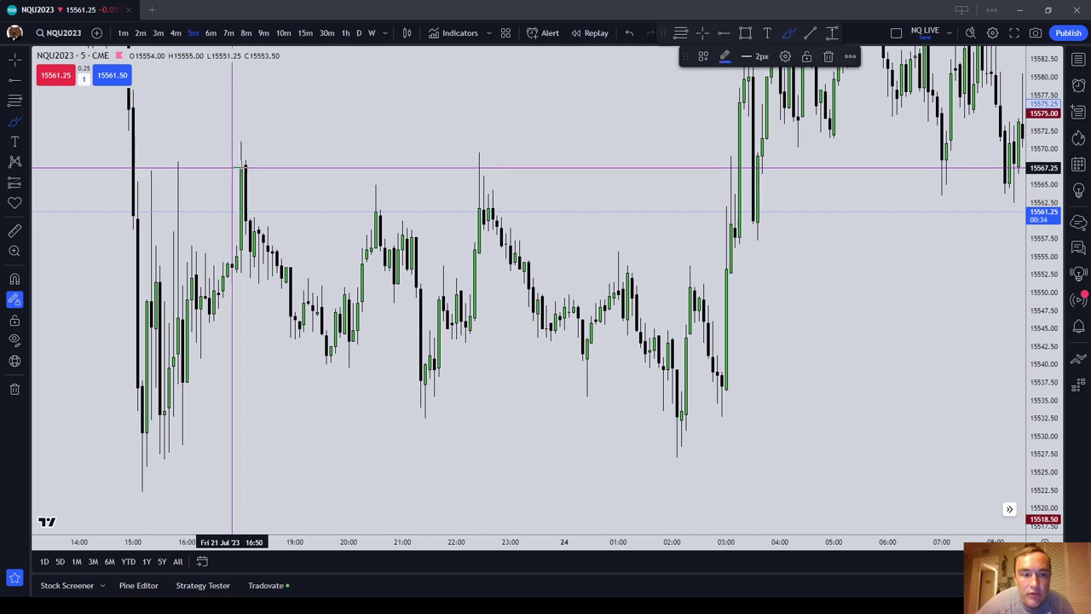
drag(239, 166, 515, 160)
drag(371, 208, 511, 205)
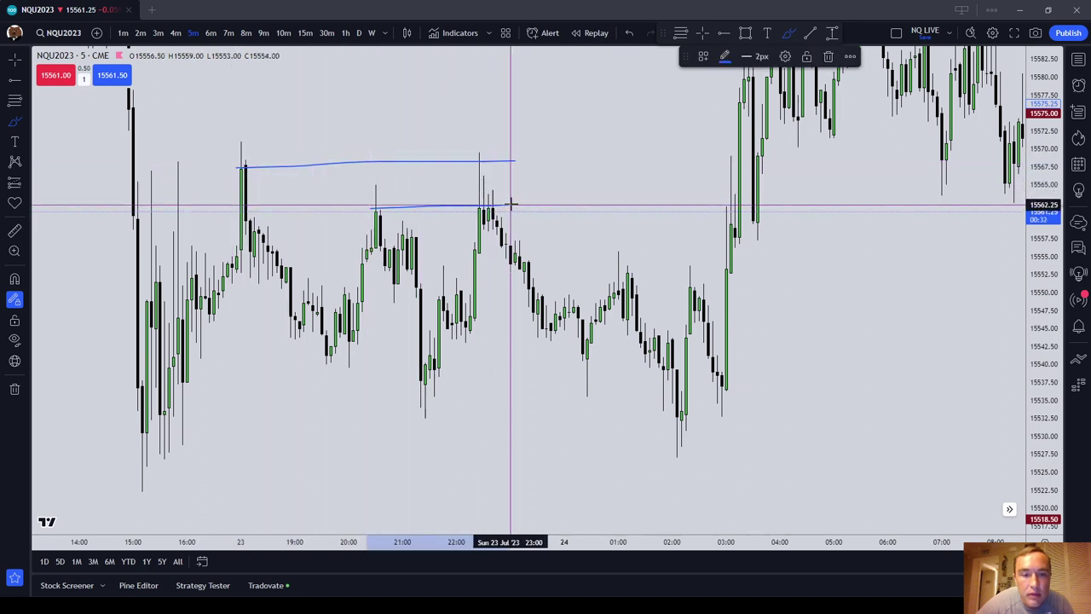
click(827, 56)
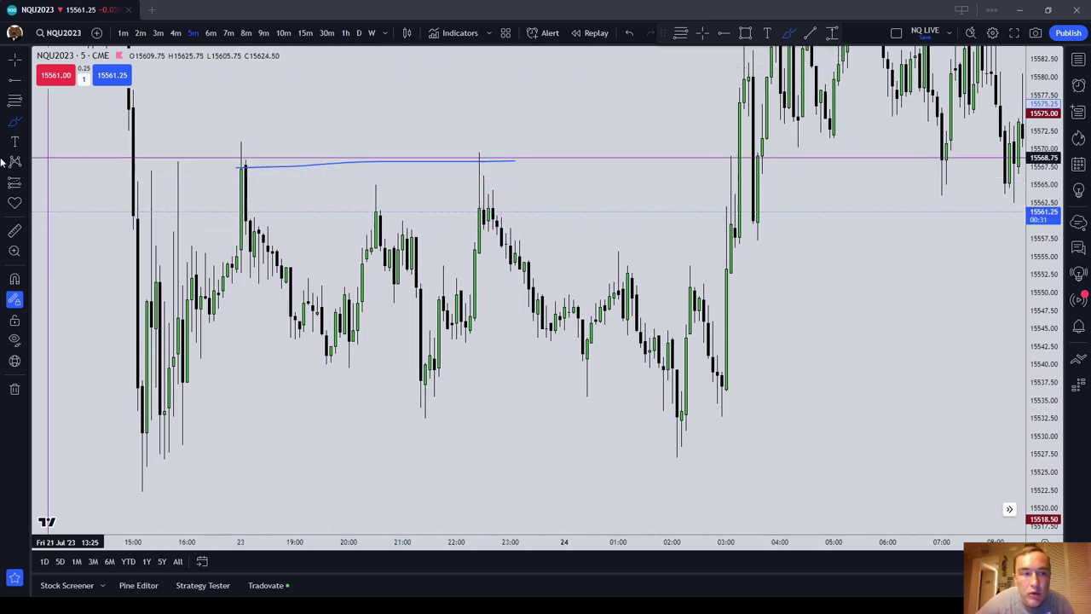
drag(480, 234, 538, 235)
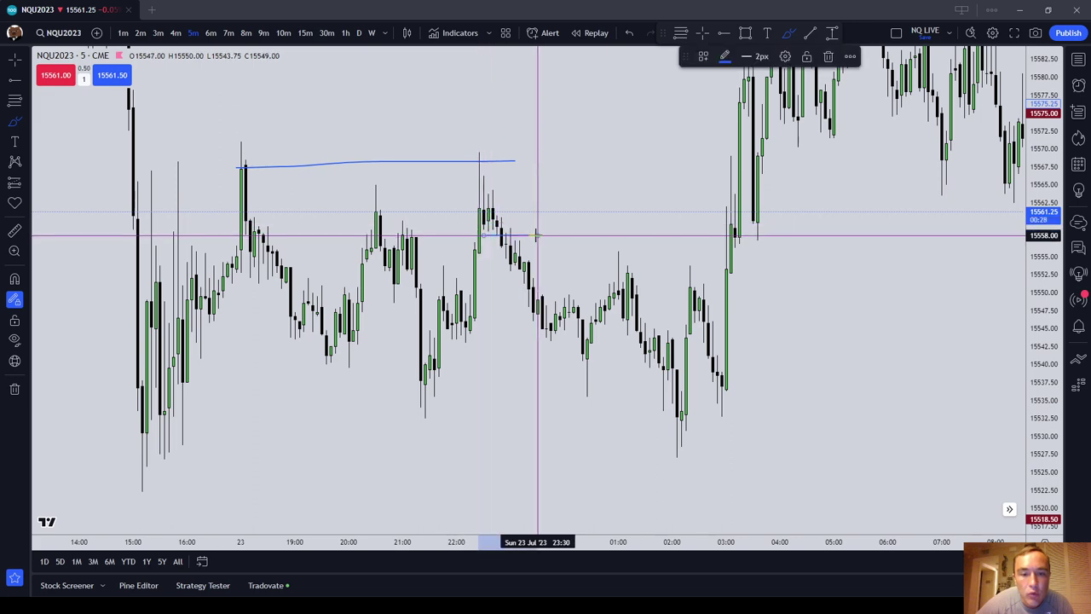
click(830, 57)
click(407, 163)
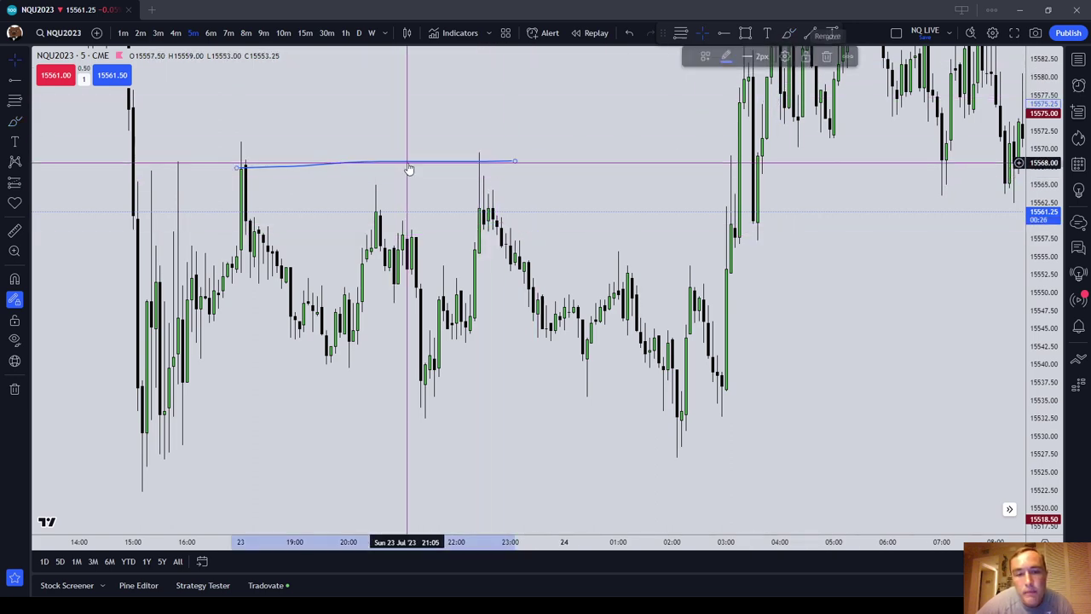
click(826, 57)
Step: Circle the 03:00 rally candles with a brush loop, then delete it
mouse_move(626, 244)
mouse_down()
mouse_move(492, 361)
mouse_move(597, 256)
mouse_up()
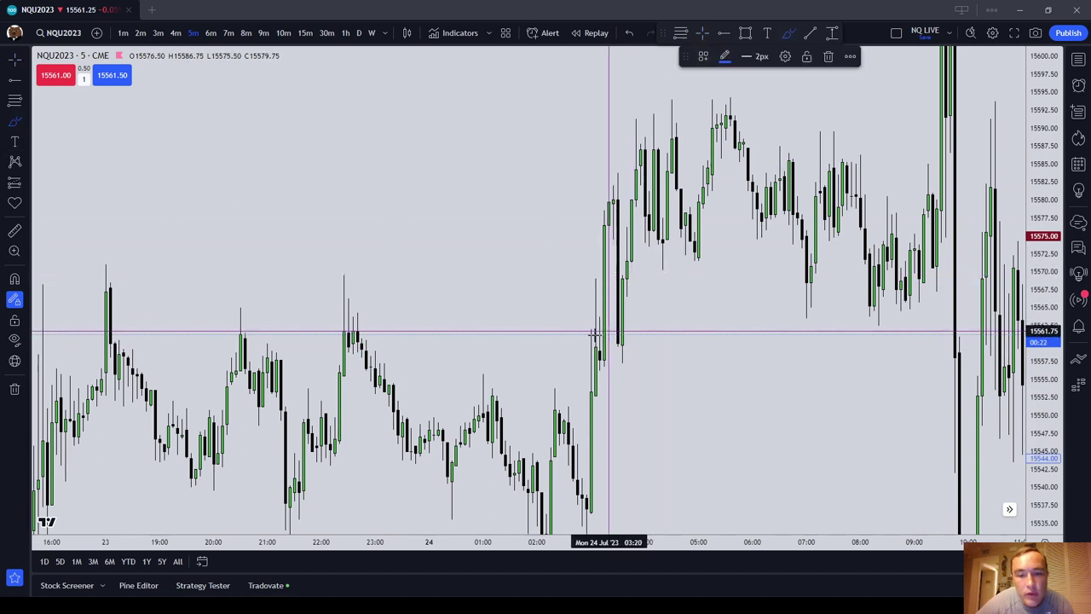
mouse_move(606, 330)
mouse_down()
mouse_move(609, 378)
mouse_move(620, 340)
mouse_up()
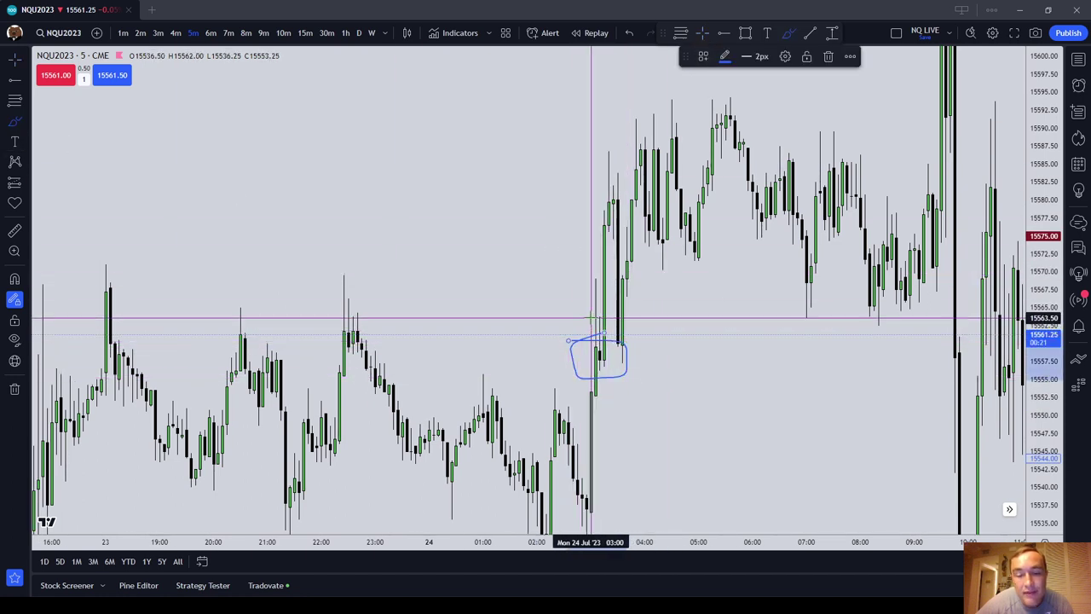
click(827, 57)
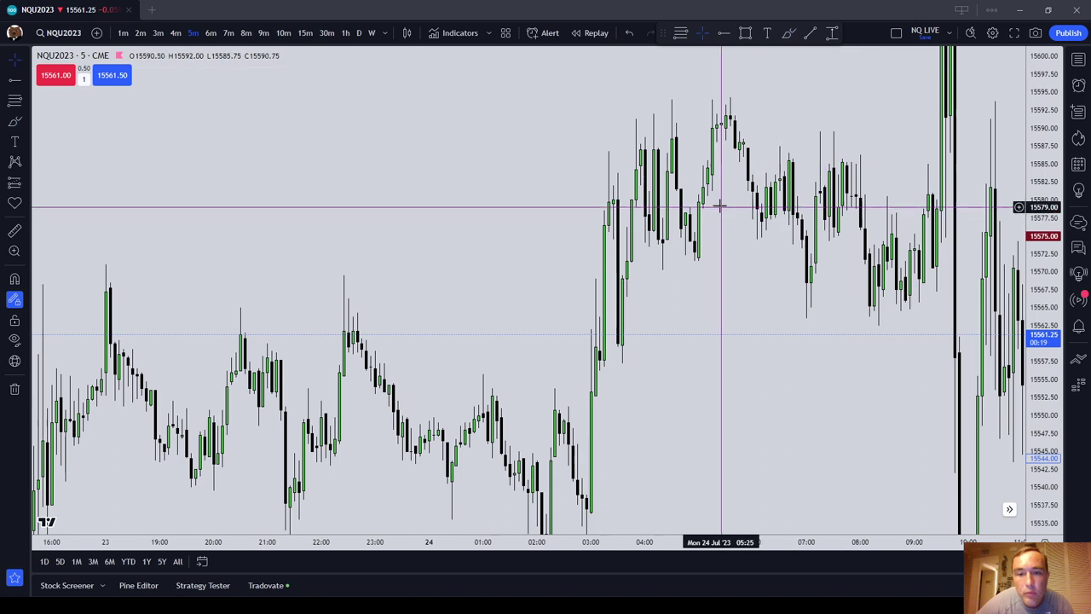
Step: Draw a small brush loop near the 05:00 candles, then delete it
mouse_move(719, 207)
mouse_down()
mouse_move(662, 236)
mouse_move(678, 247)
mouse_move(671, 256)
mouse_up()
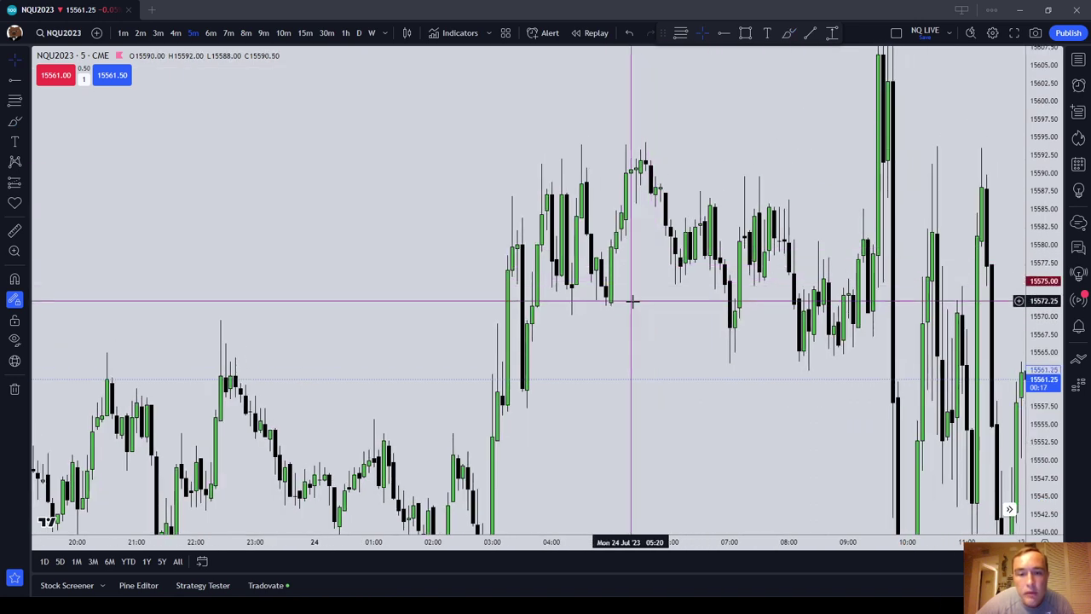
click(15, 121)
mouse_move(570, 290)
mouse_down()
mouse_move(560, 302)
mouse_move(580, 269)
mouse_up()
click(828, 56)
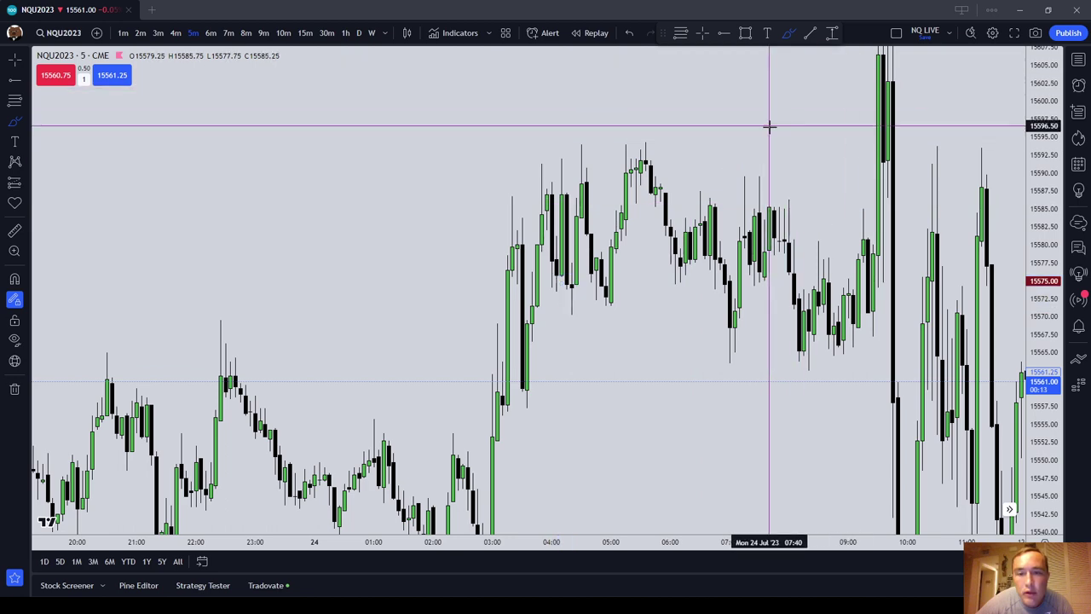
Step: Brush two lines along the 03:00–07:00 lows and higher lows, then delete both
mouse_move(737, 137)
mouse_down()
mouse_move(674, 171)
mouse_move(610, 166)
mouse_up()
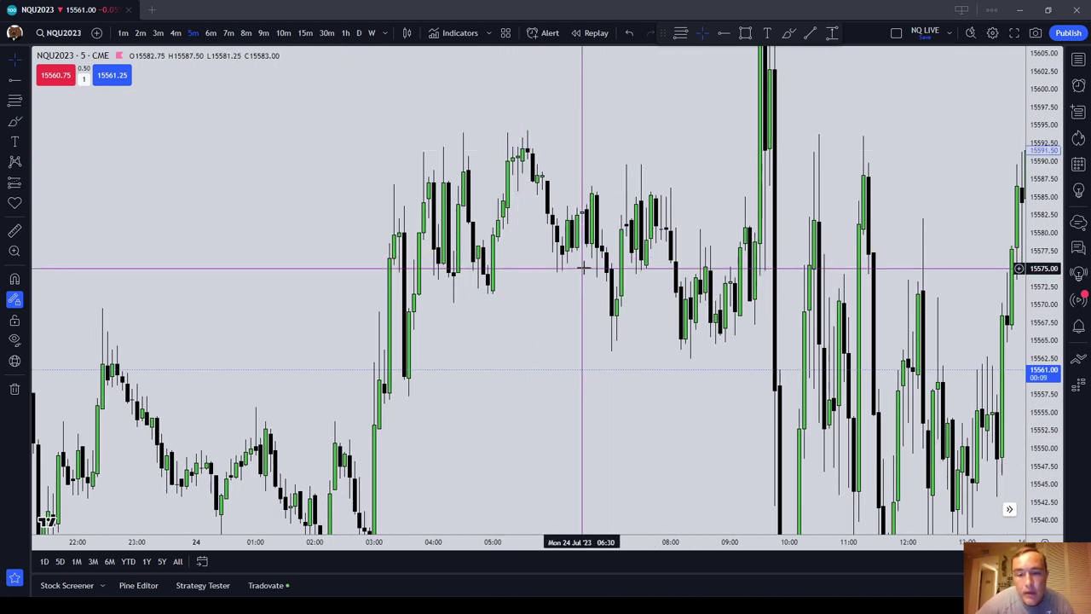
drag(514, 353, 484, 317)
click(12, 120)
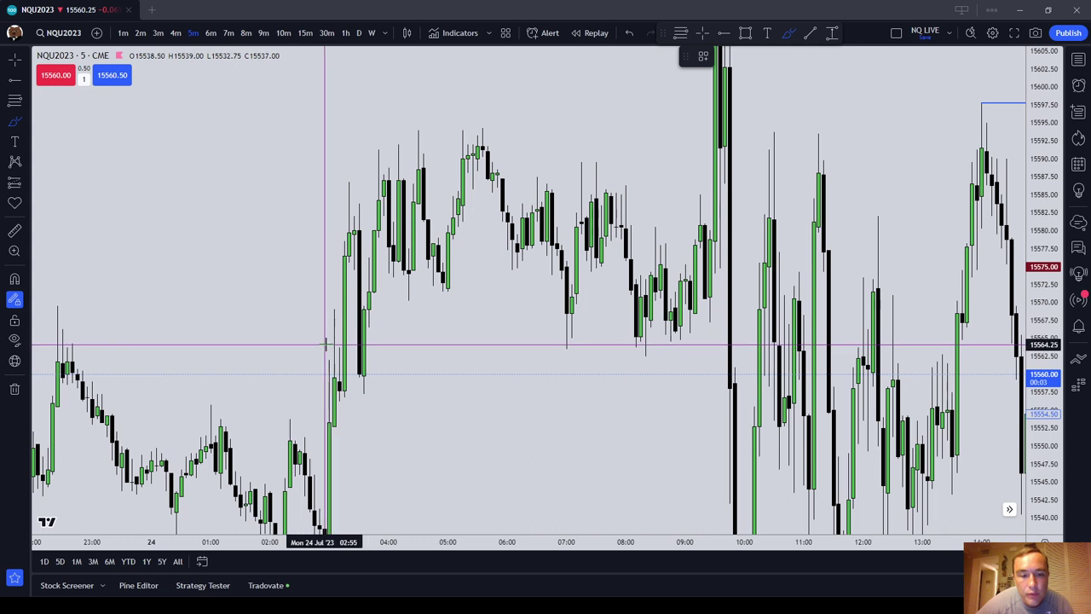
drag(334, 344, 596, 337)
drag(333, 268, 597, 275)
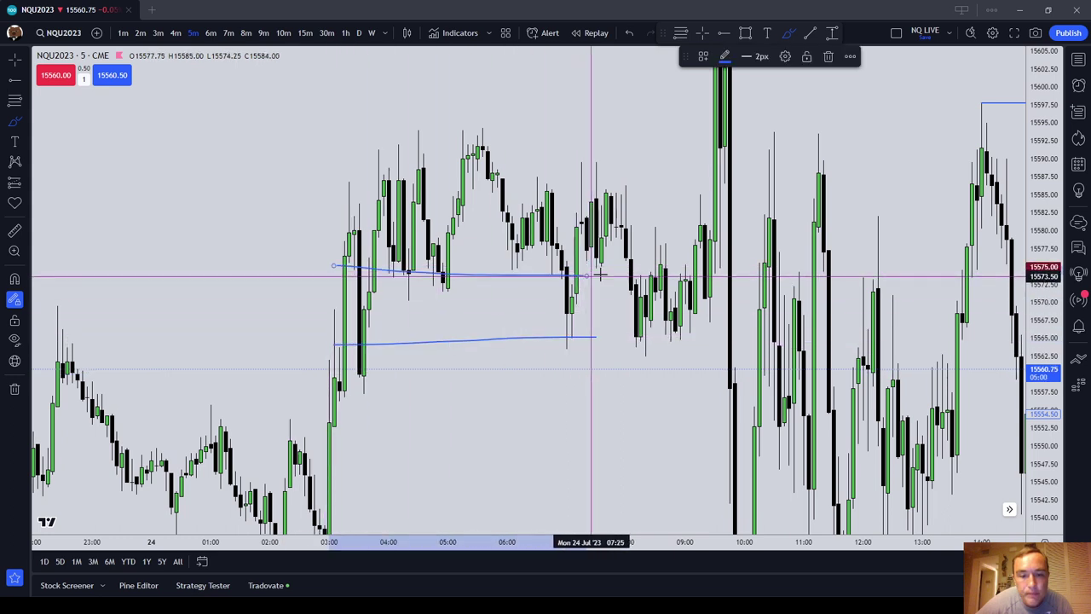
click(827, 56)
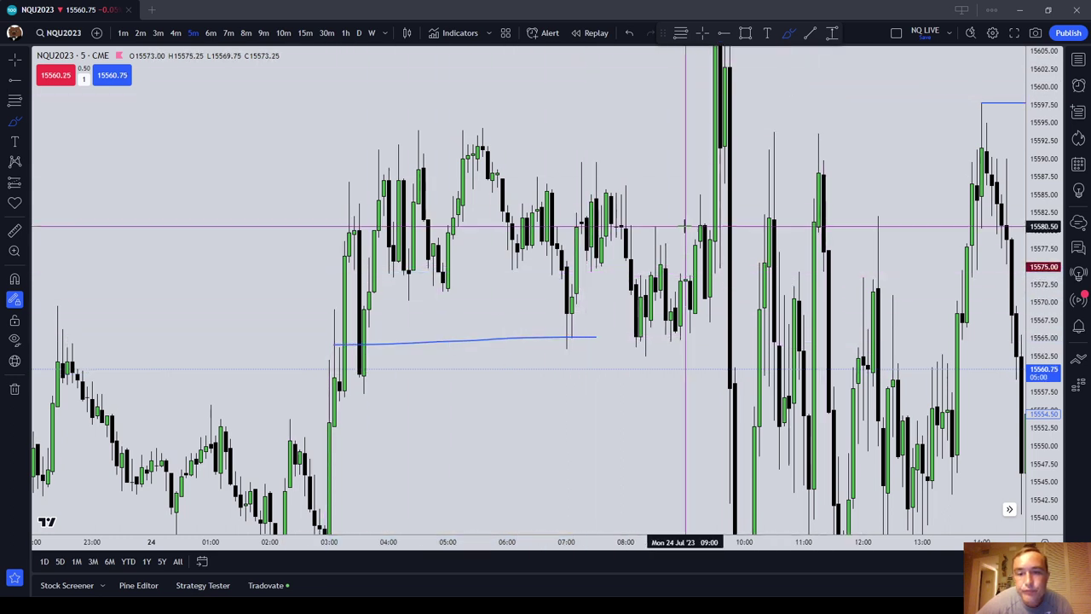
click(563, 340)
click(588, 338)
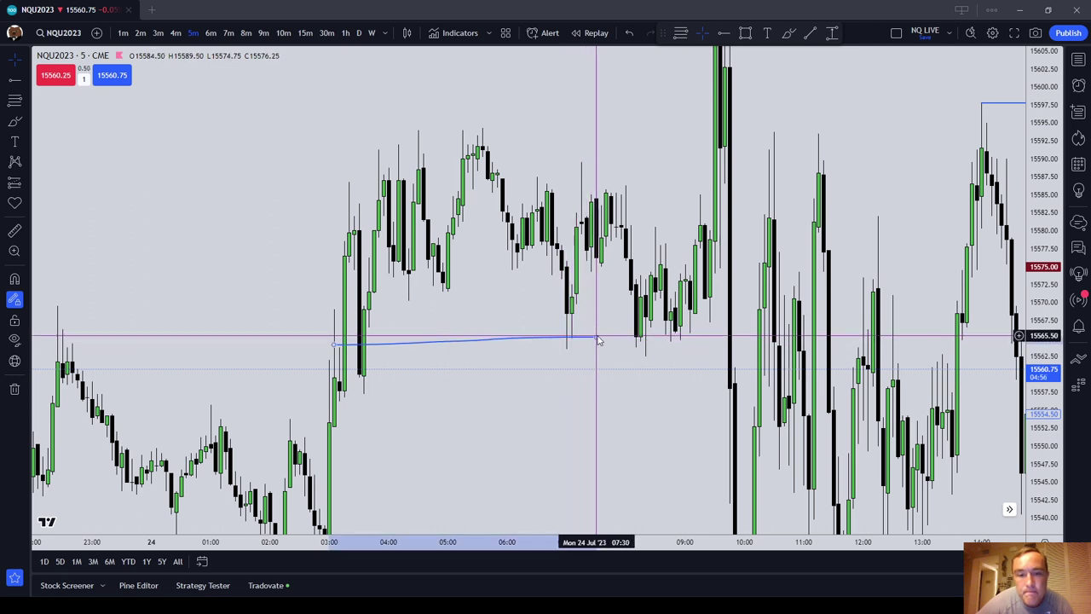
click(828, 56)
Step: Sketch short test strokes near 15580 and along the swing lows, deleting each one
click(789, 33)
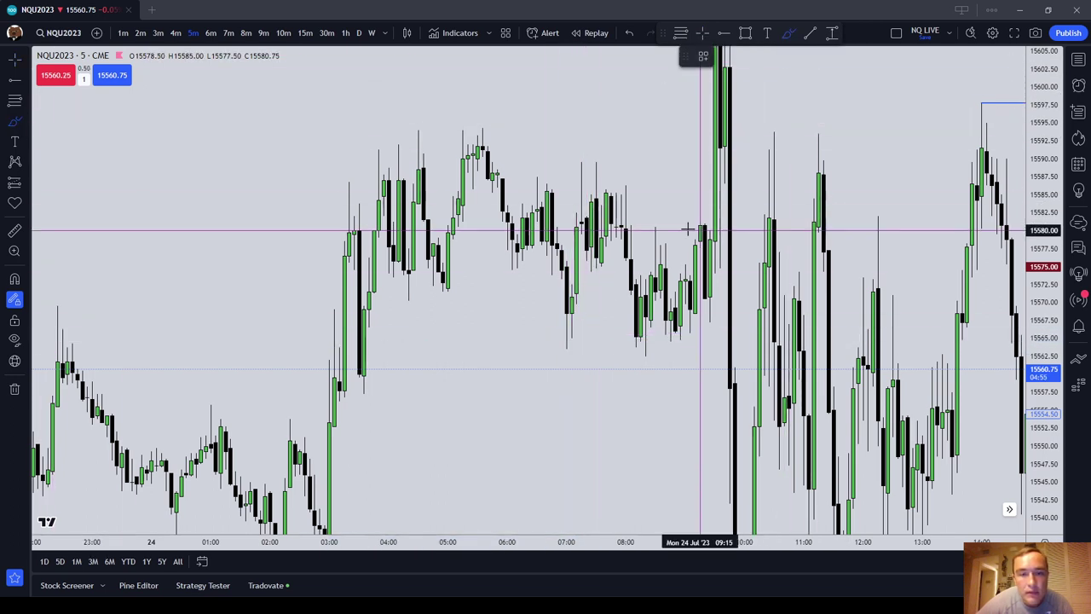
mouse_move(548, 195)
mouse_down()
mouse_move(637, 196)
mouse_move(567, 252)
mouse_up()
click(827, 55)
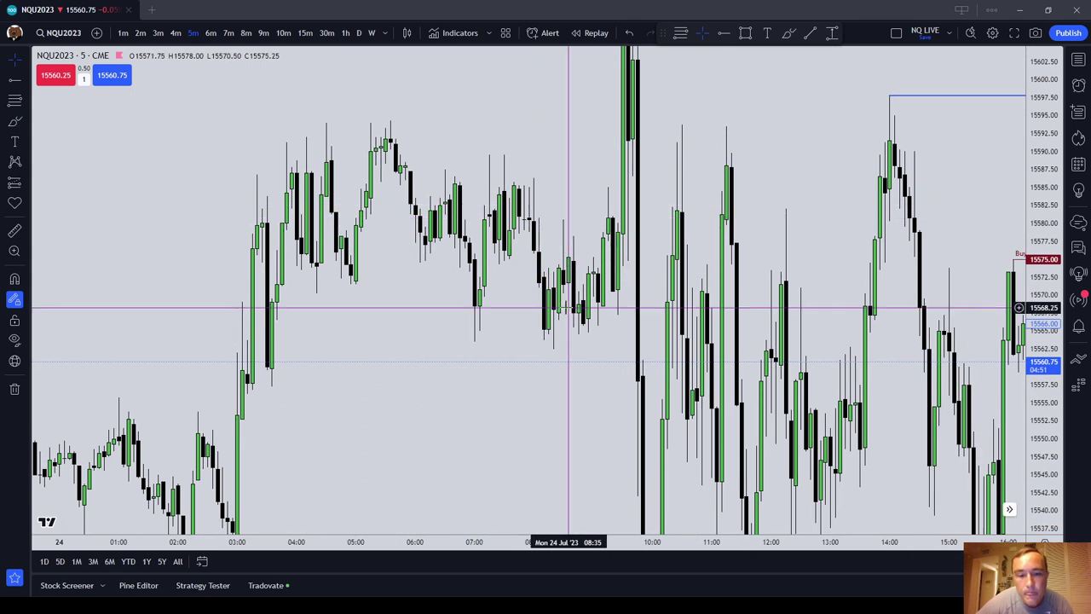
click(15, 122)
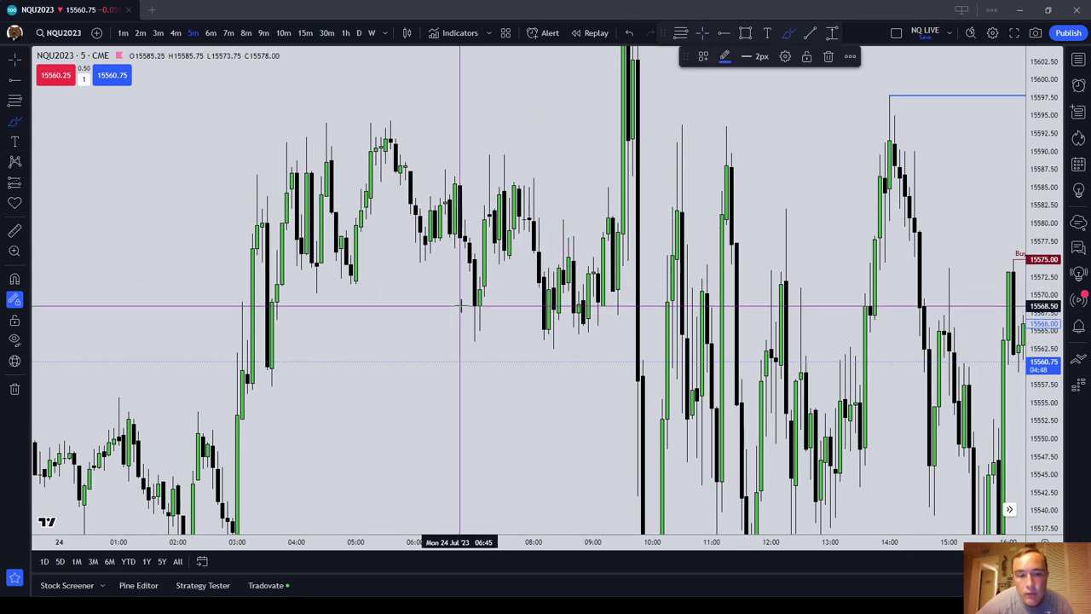
drag(465, 306, 598, 303)
click(828, 57)
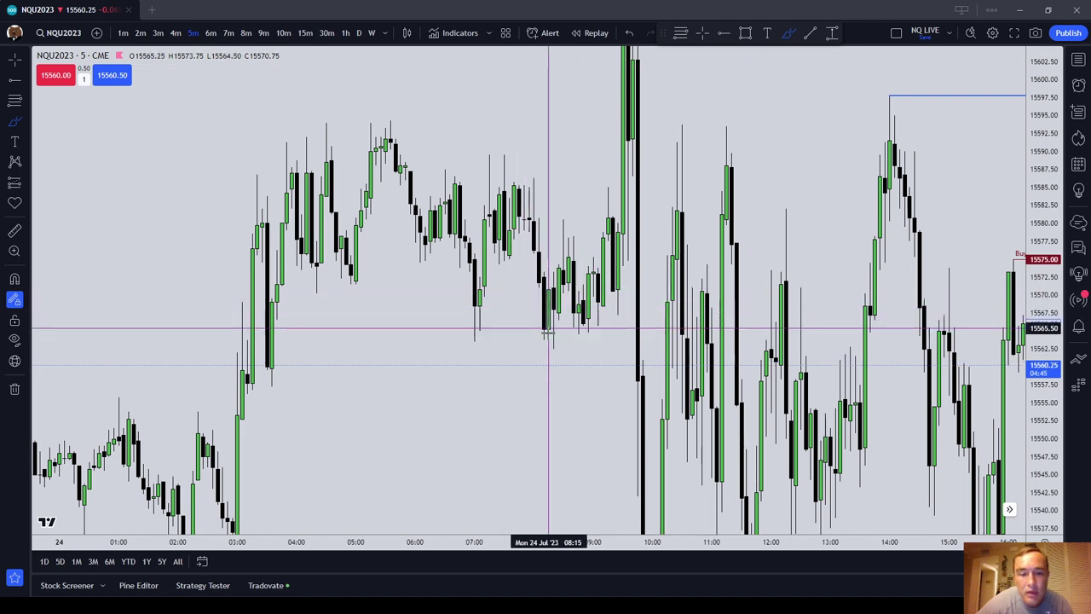
mouse_move(553, 351)
mouse_down()
mouse_move(584, 349)
mouse_move(555, 332)
mouse_up()
click(827, 57)
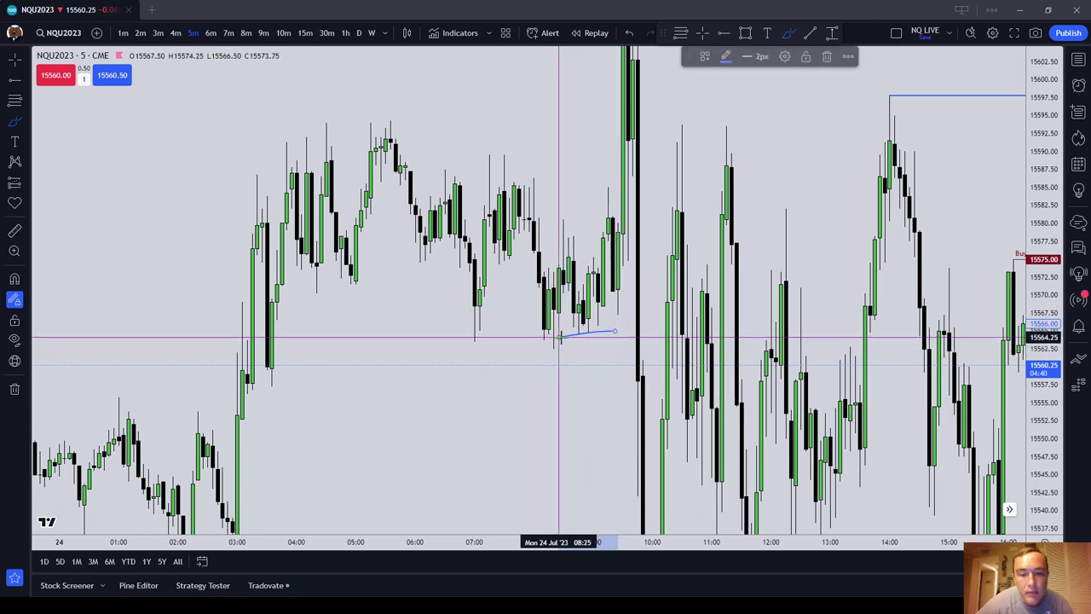
click(828, 56)
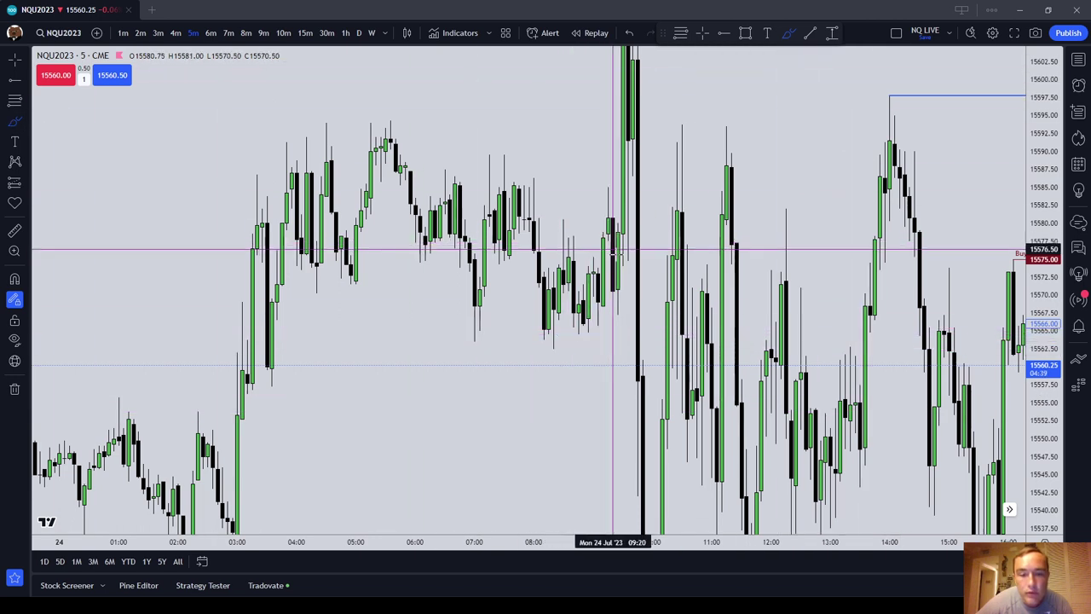
drag(560, 324, 544, 325)
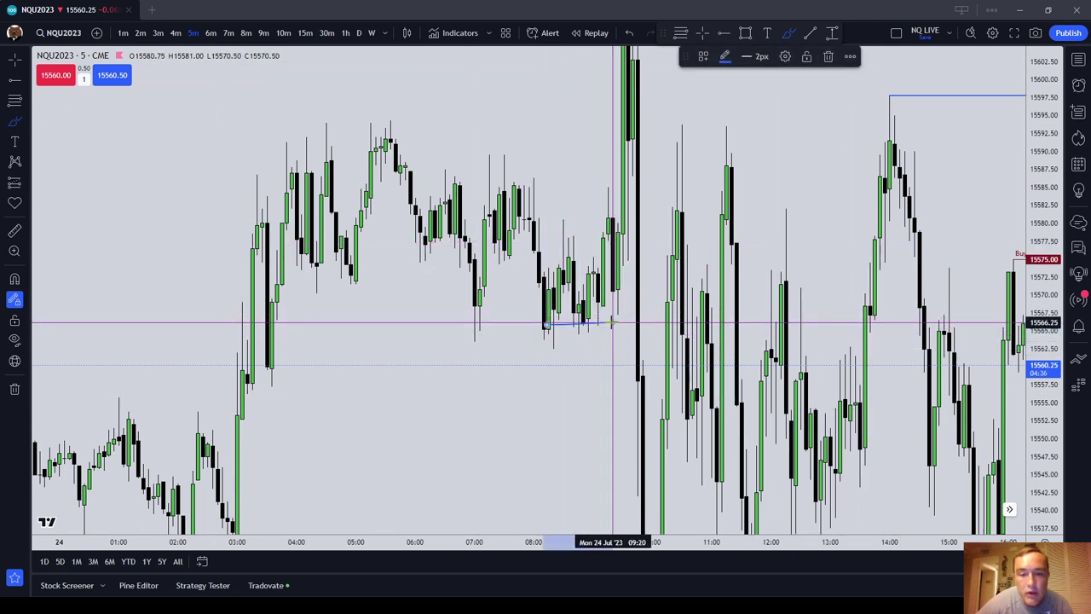
click(828, 56)
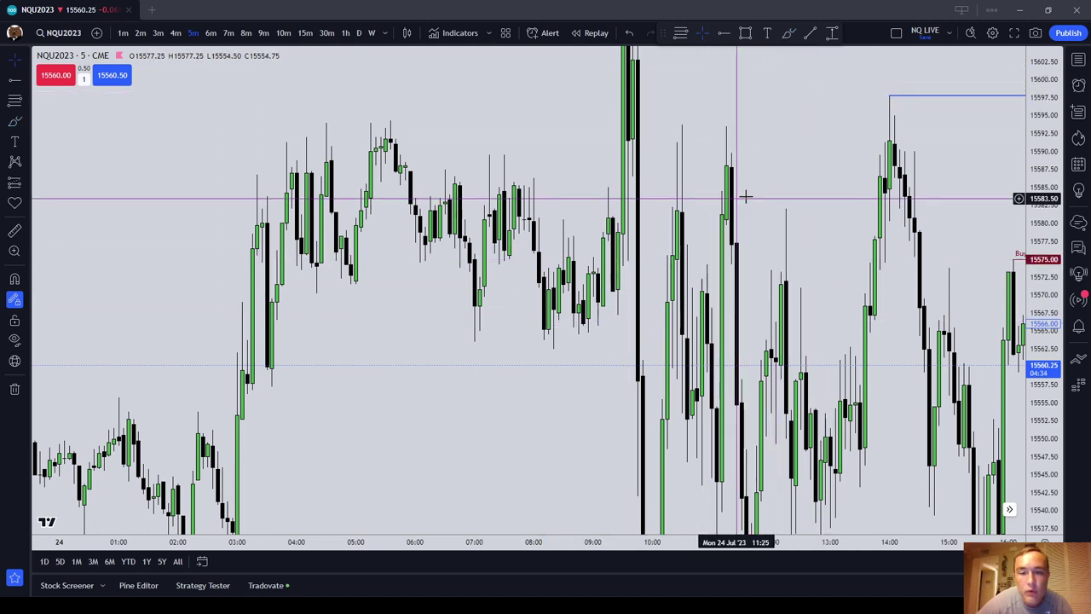
Step: Pan and compress the price scale so Buyside and Sellside Liquidity levels both show
drag(745, 195, 649, 162)
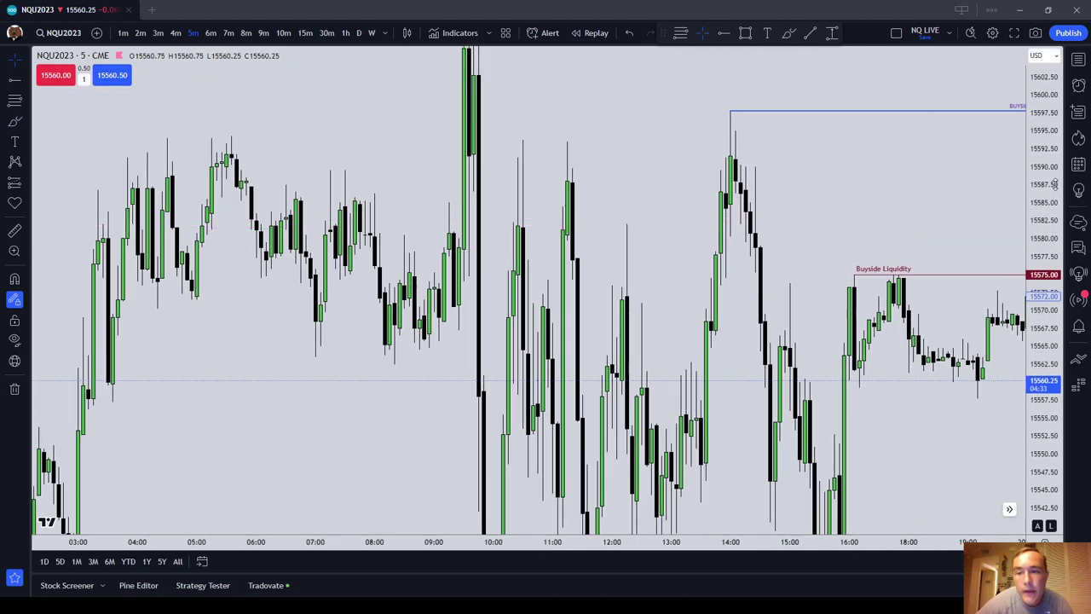
drag(1055, 183, 641, 367)
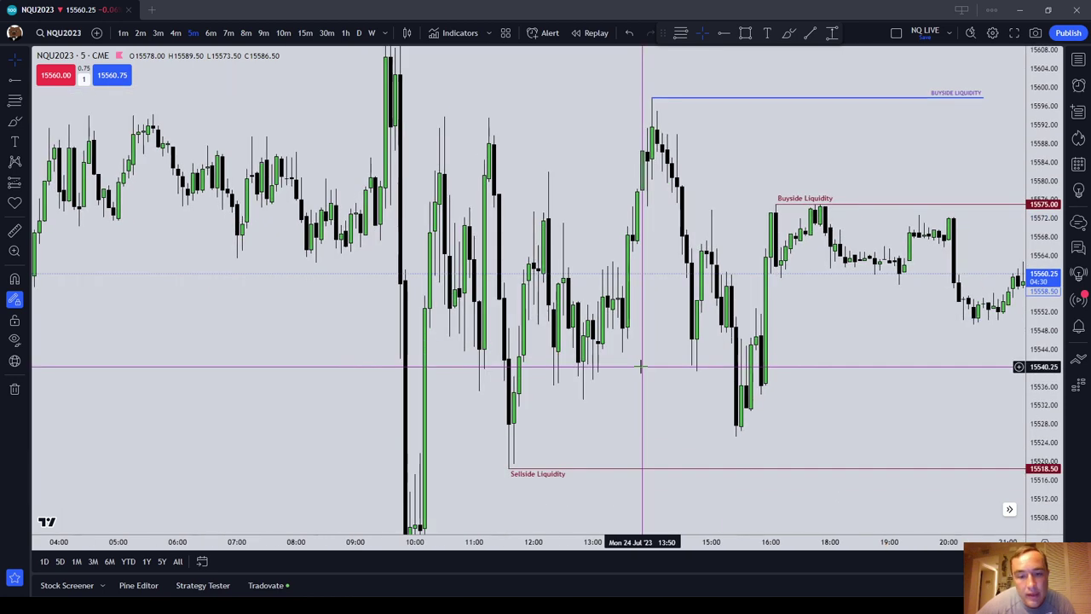
drag(760, 392, 543, 409)
Step: Switch the NQ chart to 4-minute candles and reposition the view
scroll(571, 389, down, 1)
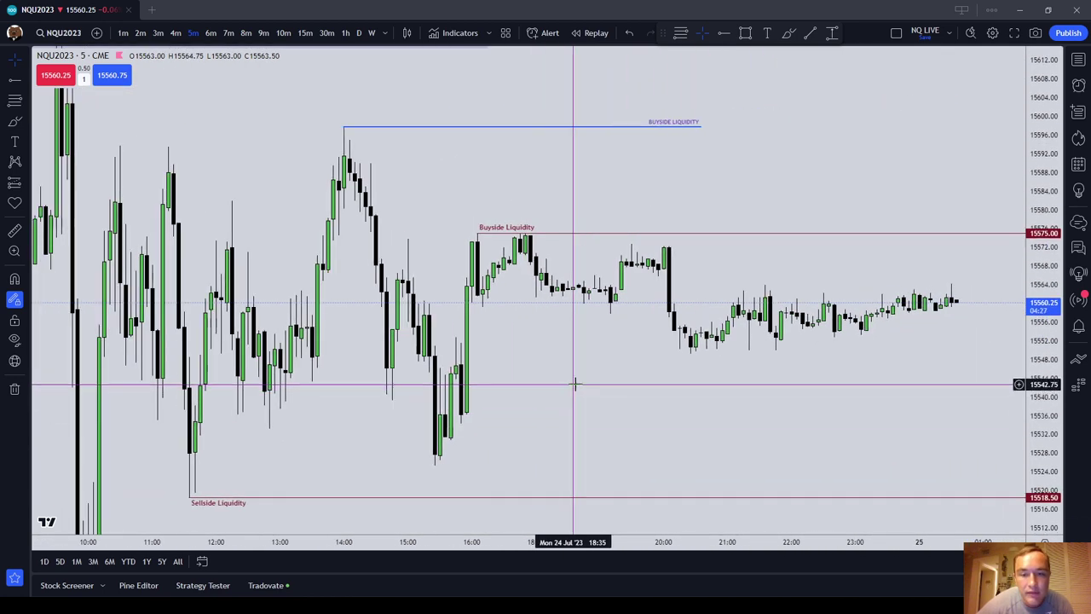
scroll(575, 384, down, 2)
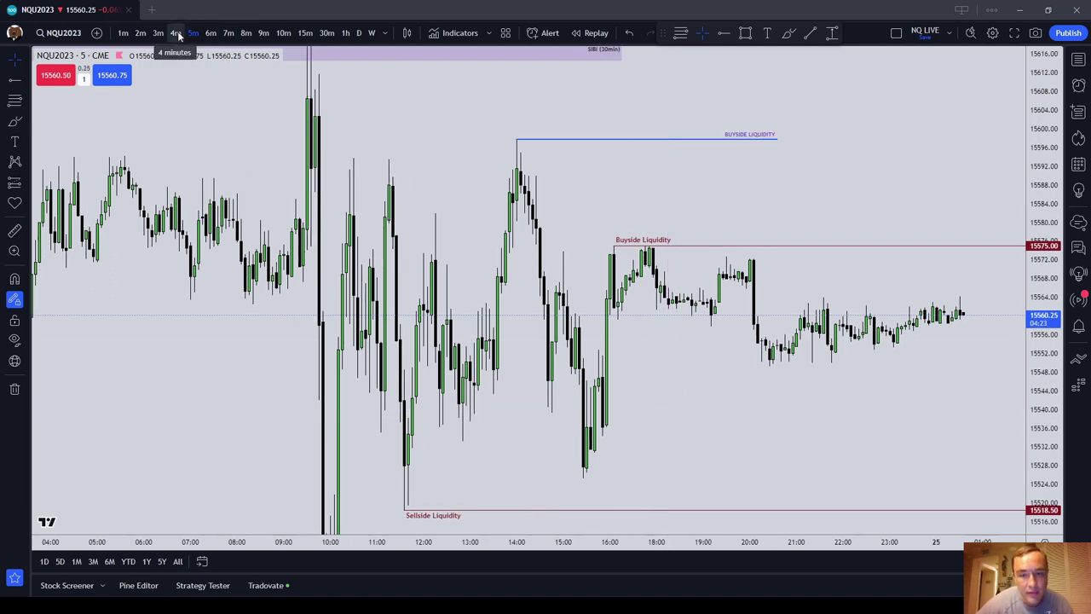
click(176, 33)
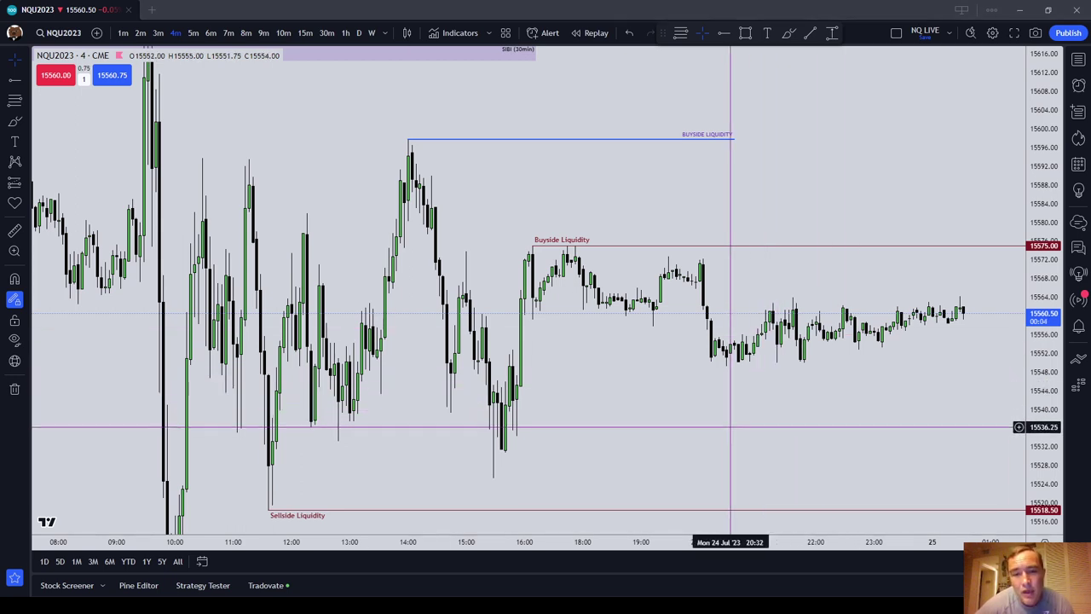
drag(731, 427, 792, 366)
scroll(694, 379, up, 1)
drag(682, 386, 824, 389)
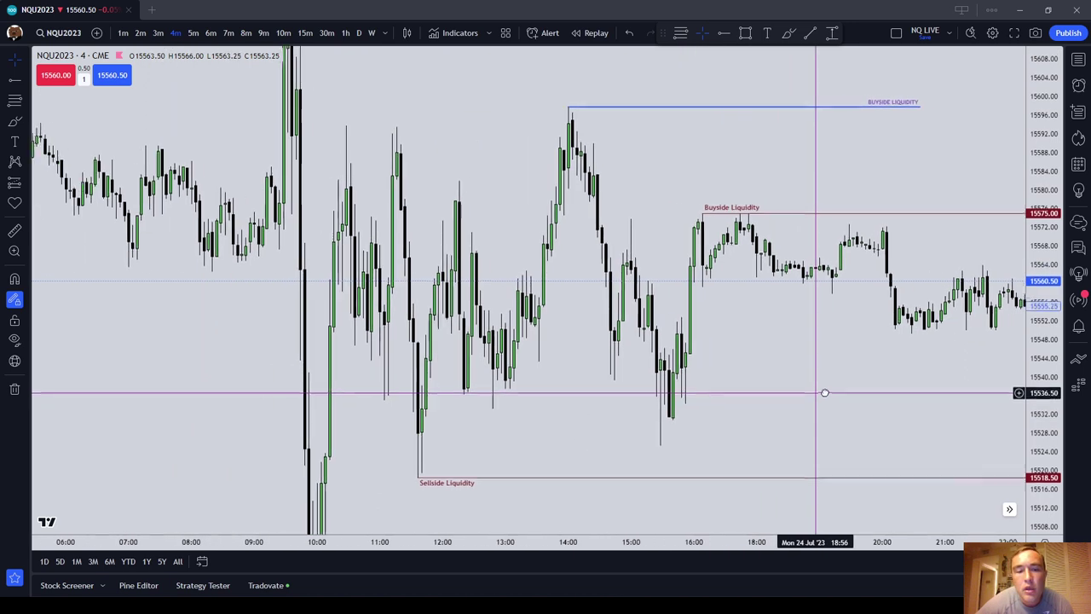
Step: Place a snapped horizontal line at the swing low, then delete it and exit the tool
click(11, 101)
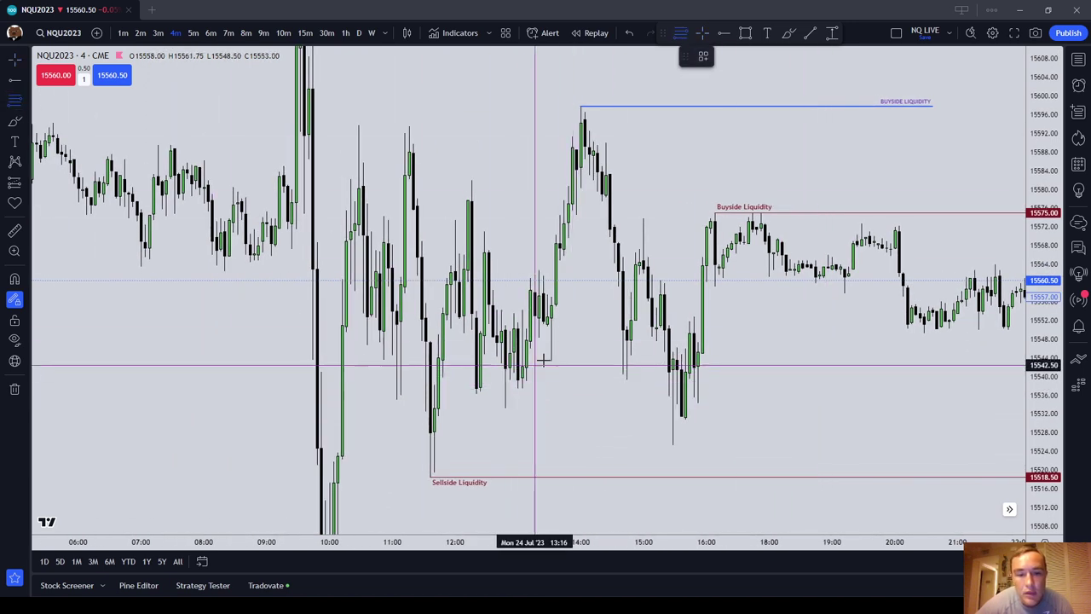
click(15, 279)
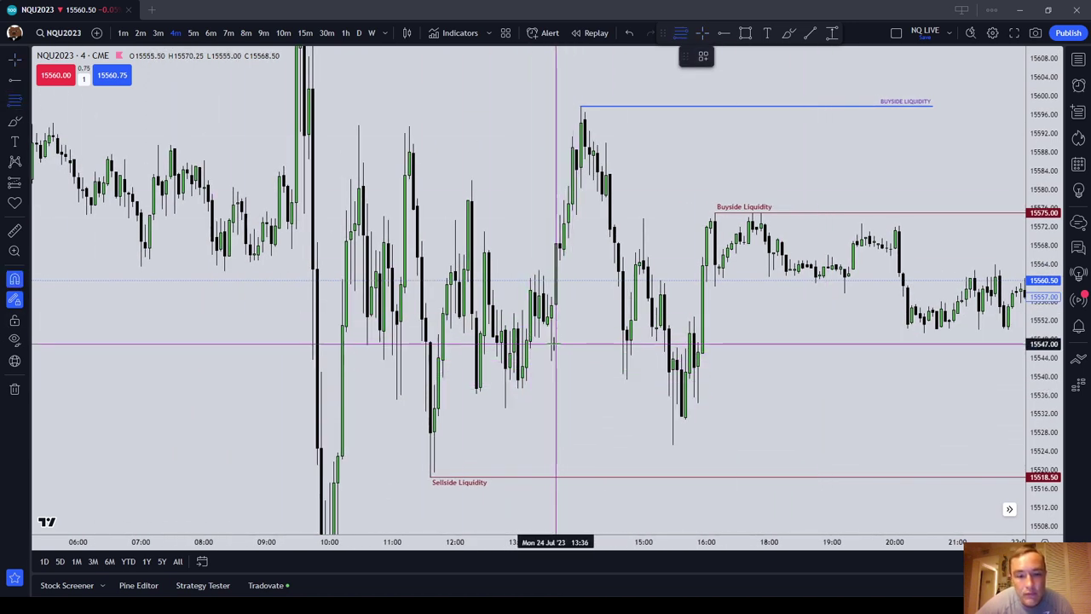
click(517, 338)
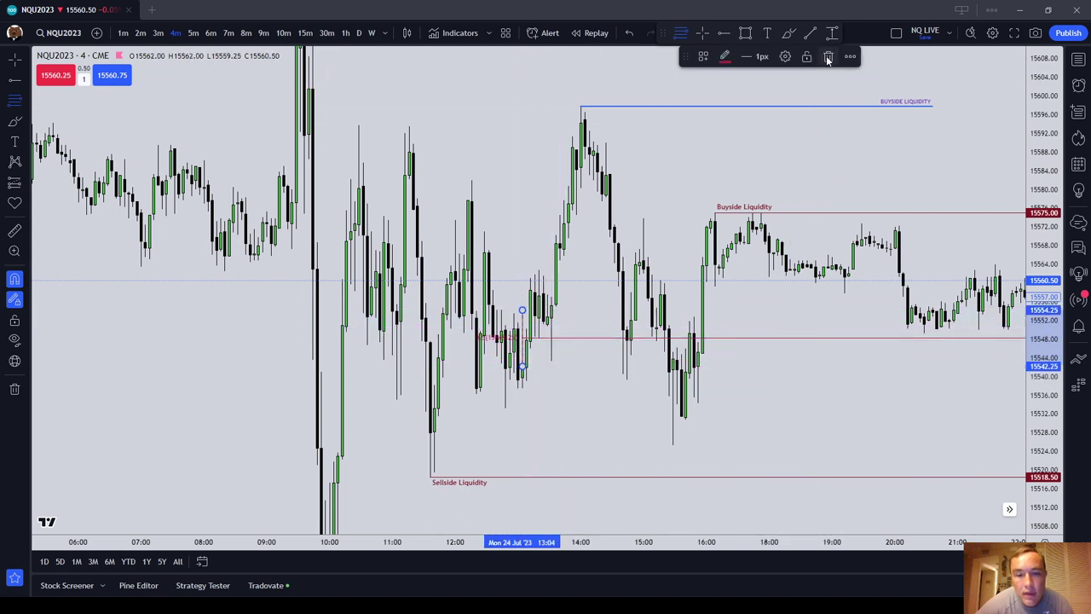
click(828, 57)
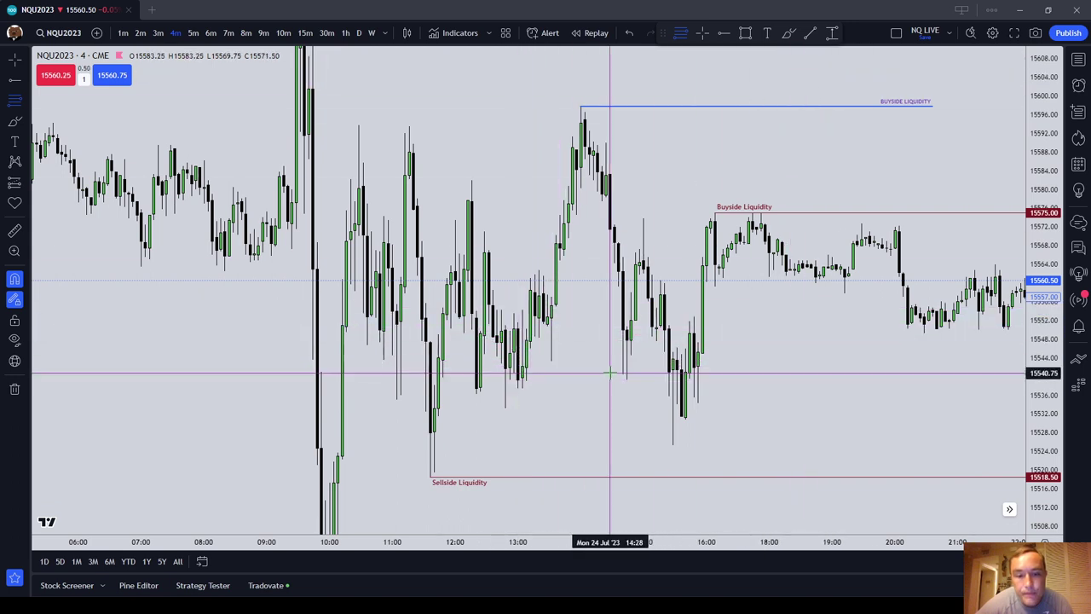
key(Escape)
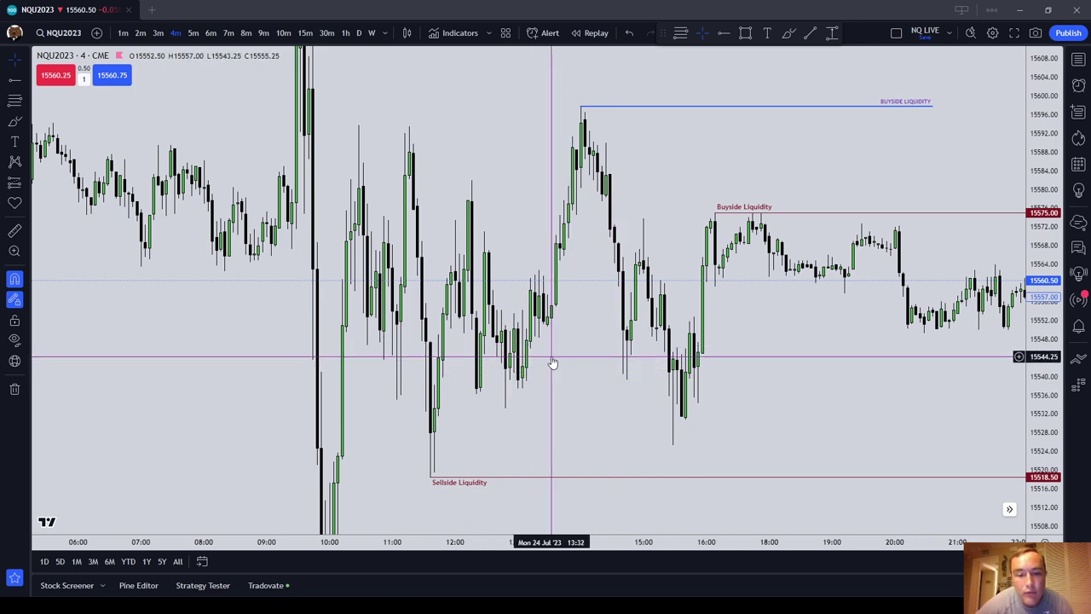
Step: Start a Fib retracement at the Sellside Liquidity low and cancel it unfinished
scroll(572, 370, right, 3)
key(alt+h)
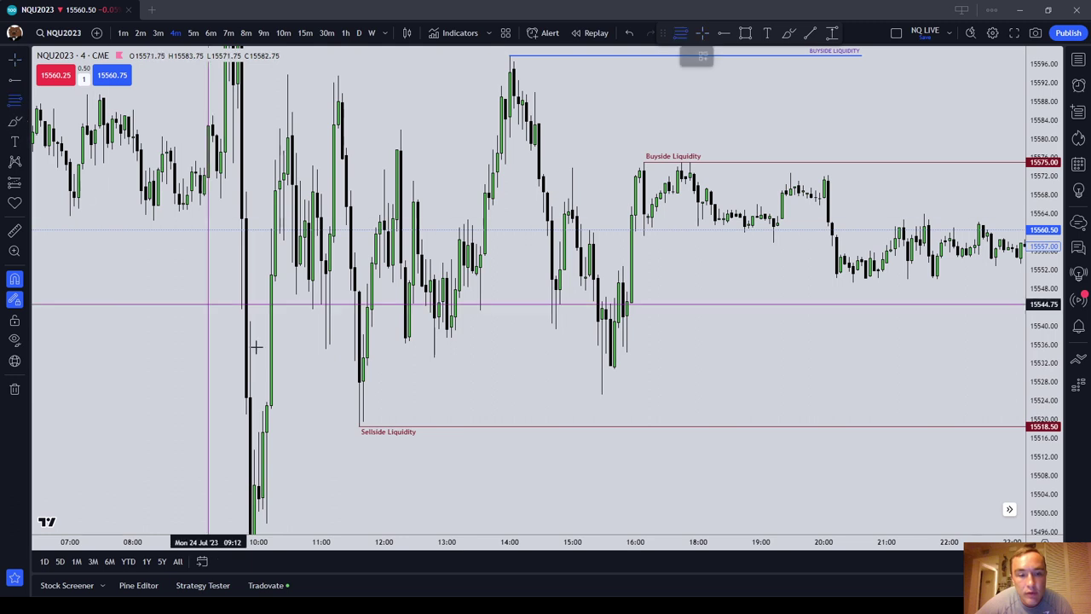
click(362, 421)
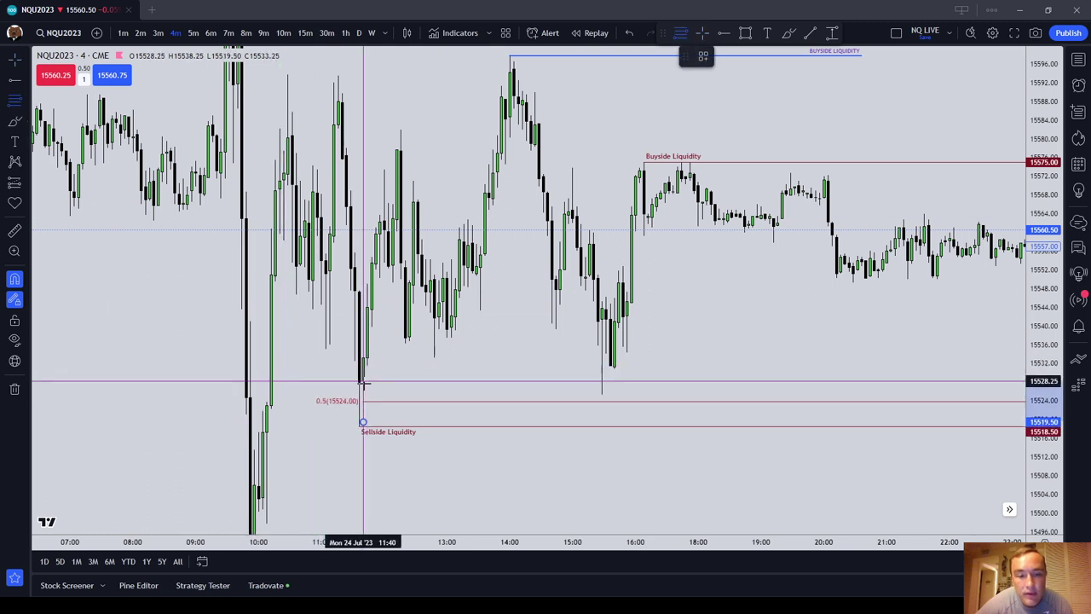
key(Escape)
scroll(482, 384, right, 1)
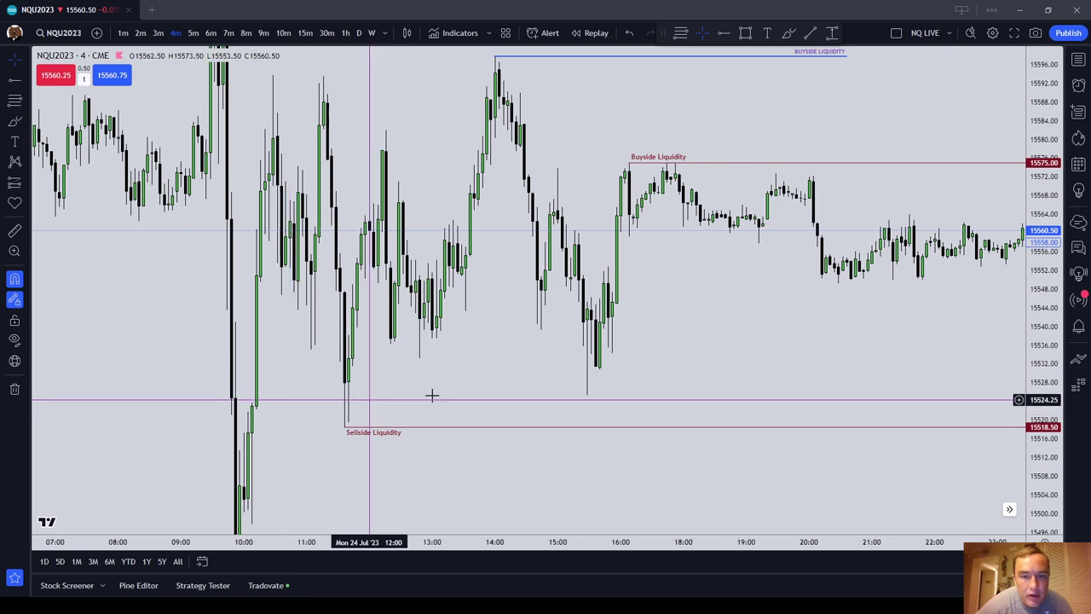
Step: Draw brush loops around the swing low, swing high and lowest swing low
drag(706, 353, 663, 362)
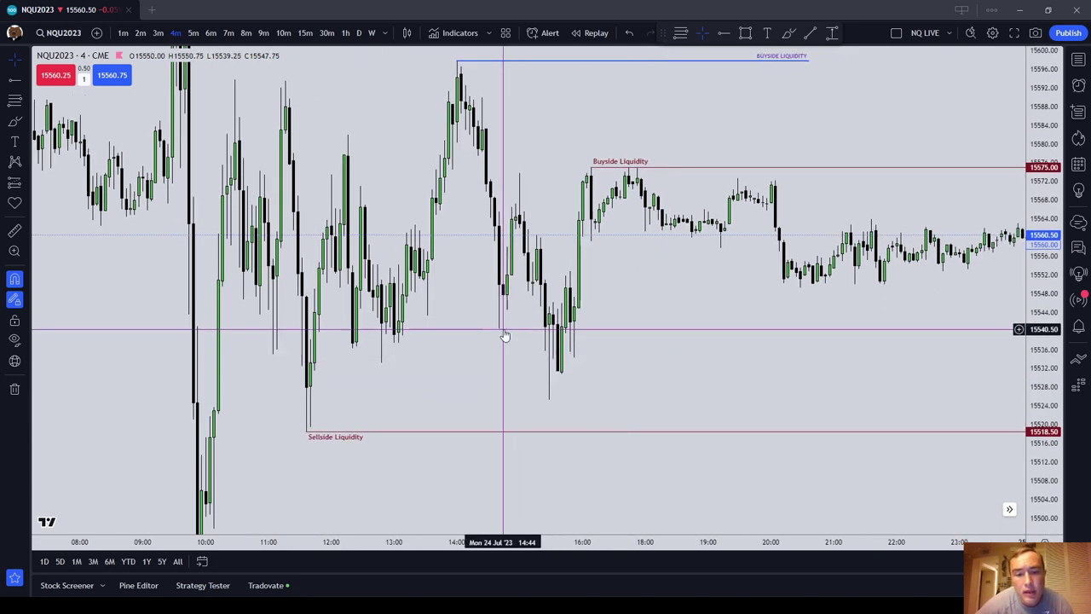
scroll(511, 306, down, 1)
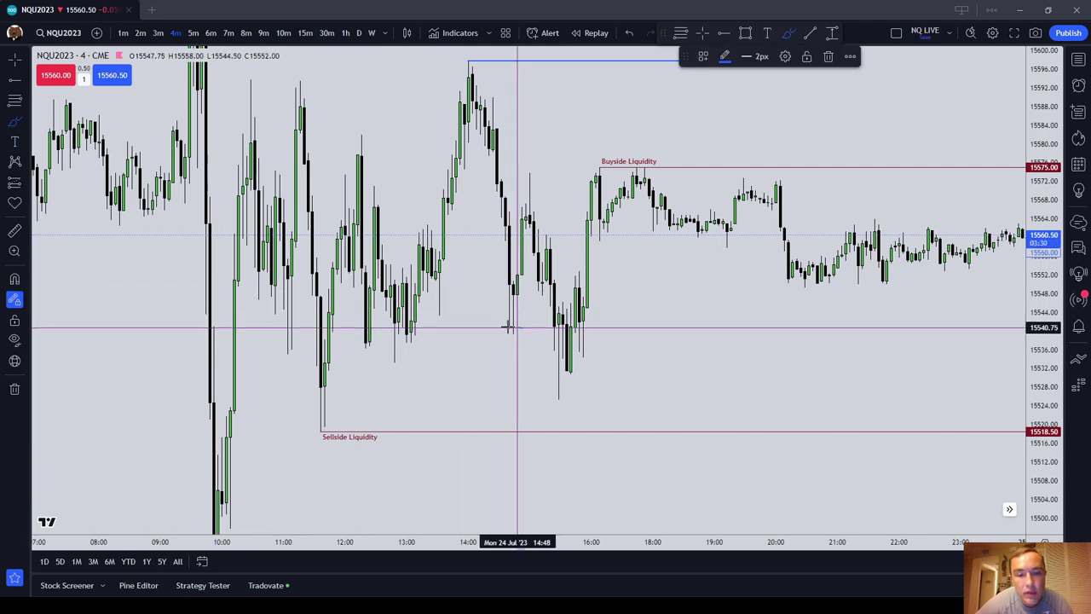
drag(518, 324, 522, 327)
drag(531, 168, 530, 171)
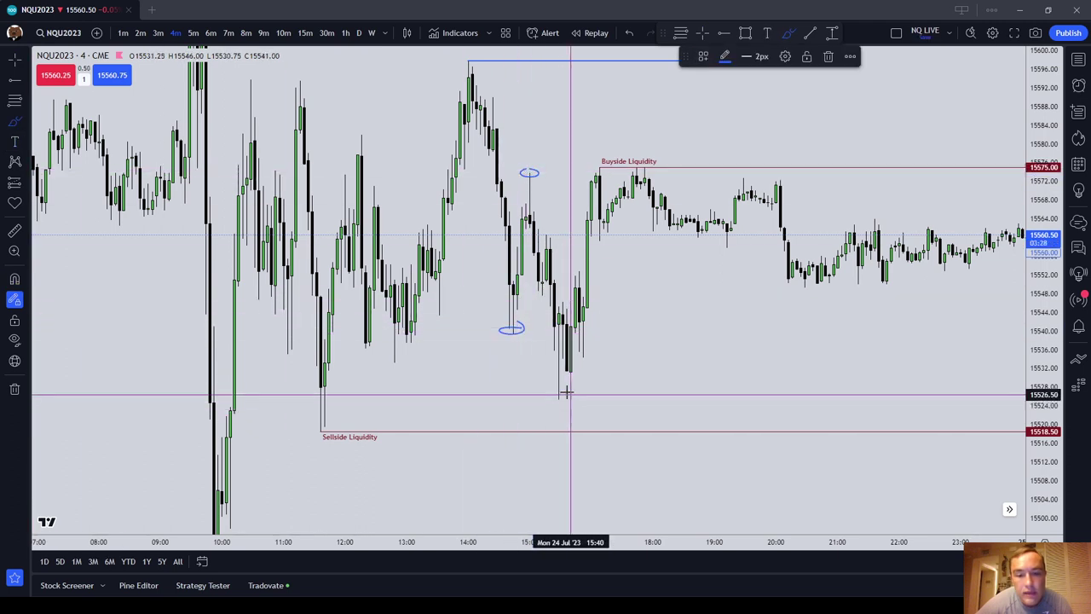
drag(563, 386, 556, 391)
drag(513, 340, 465, 358)
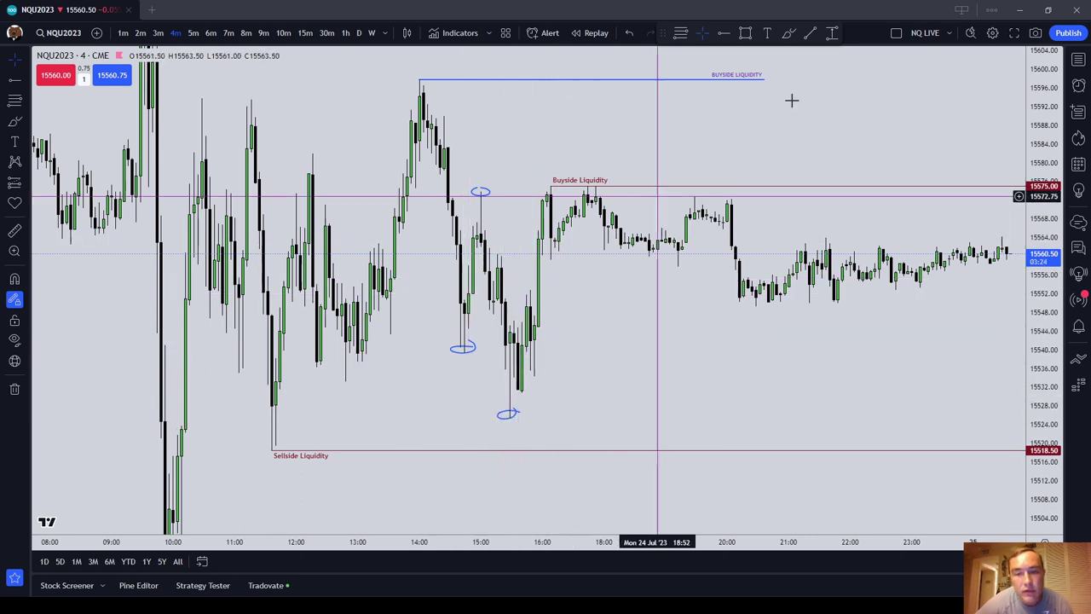
Step: Delete the blue brush loops at the swing high and swing lows
click(463, 347)
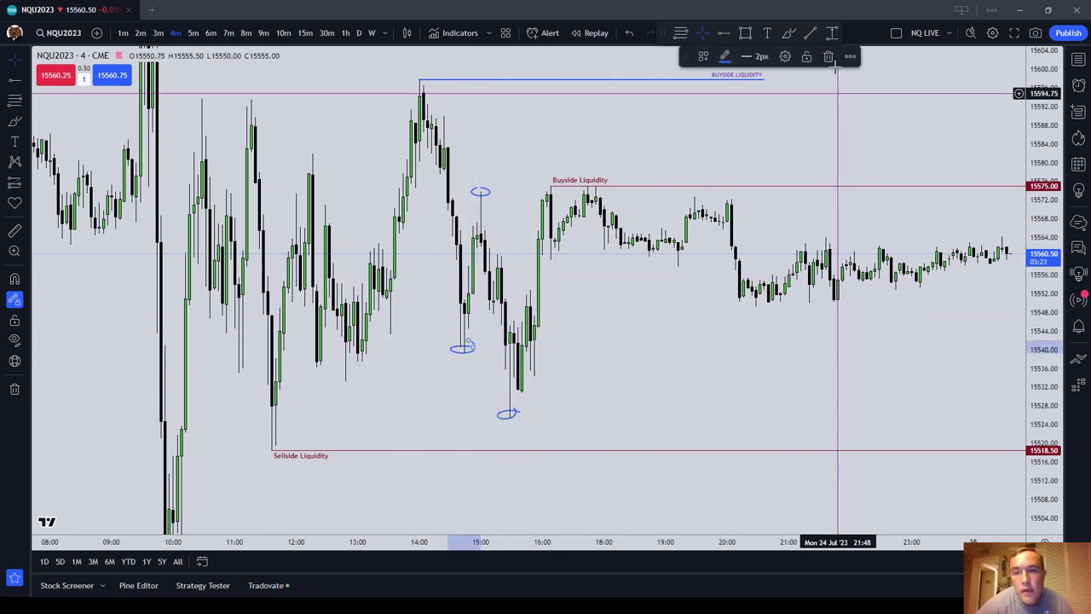
click(837, 58)
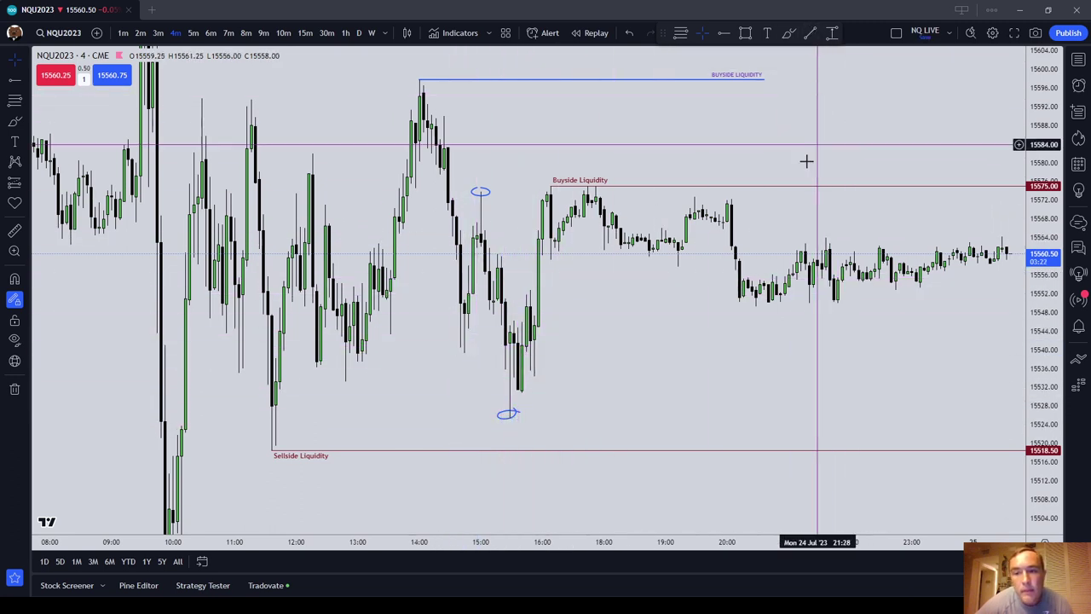
double_click(480, 191)
click(635, 241)
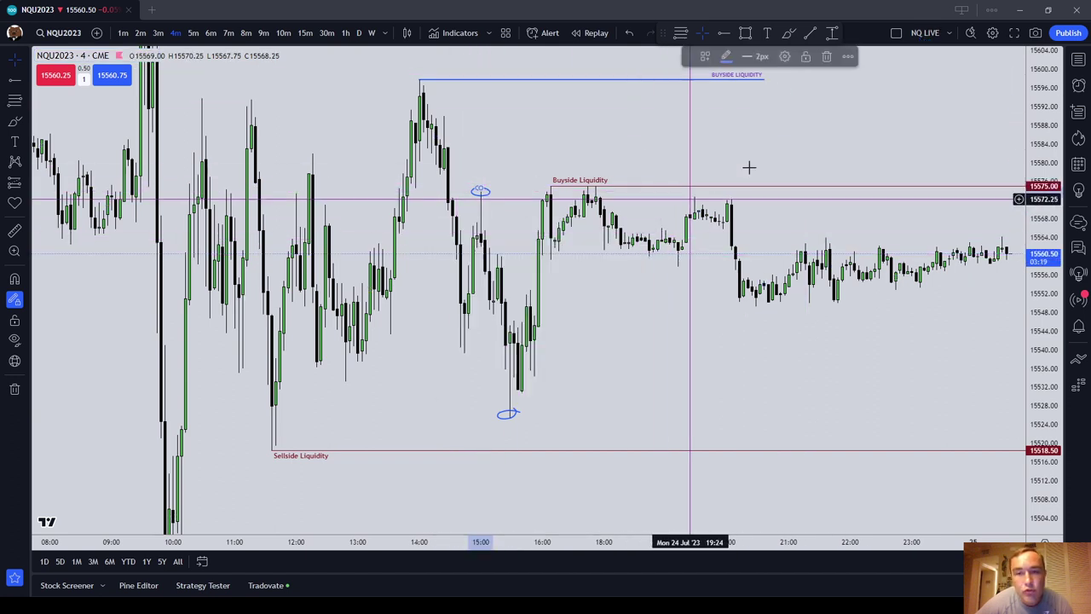
click(836, 56)
click(508, 414)
click(836, 57)
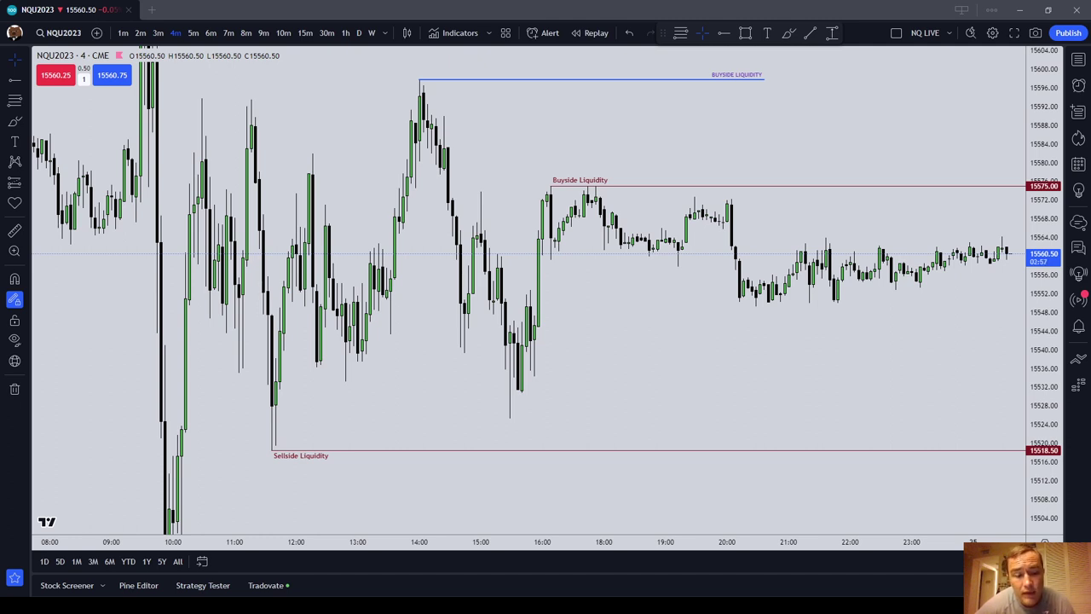
Step: Circle the swing low around 15541, the swing high and the lowest low with brush loops
click(13, 120)
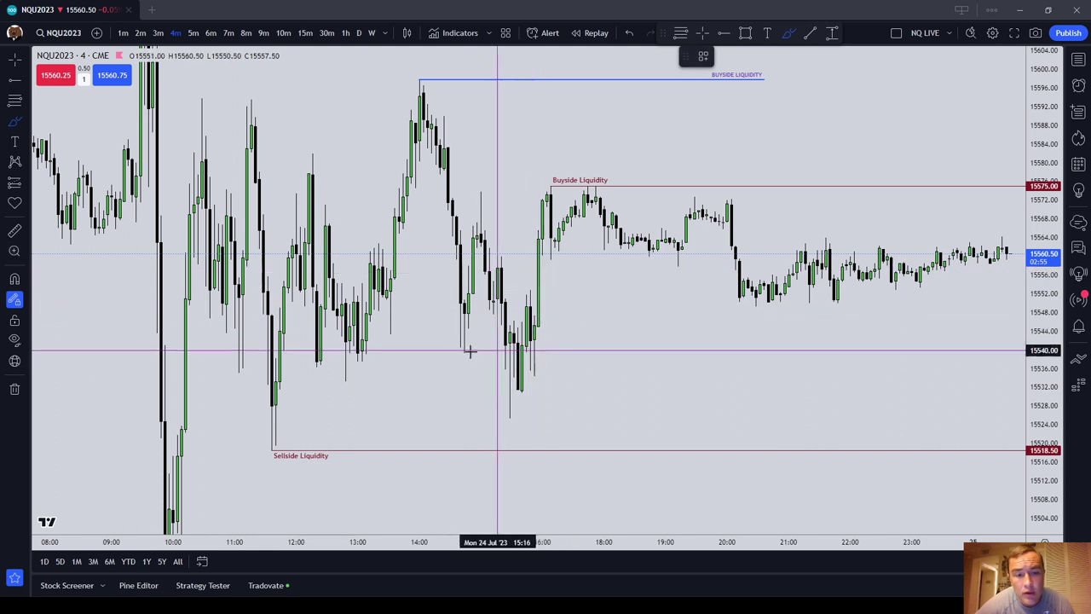
drag(465, 339, 465, 342)
drag(479, 189, 480, 228)
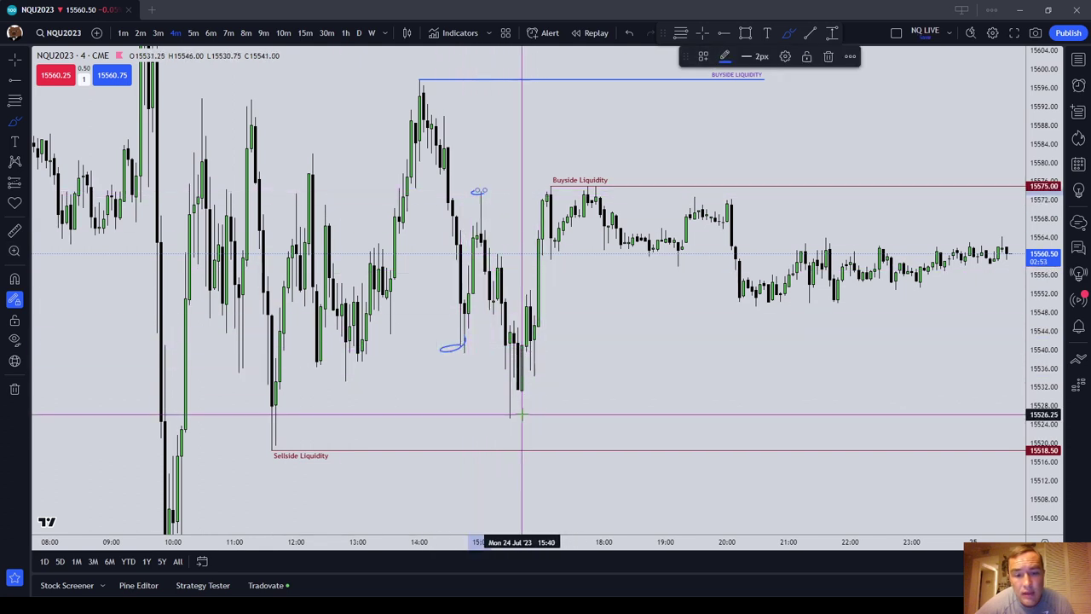
drag(515, 412, 512, 410)
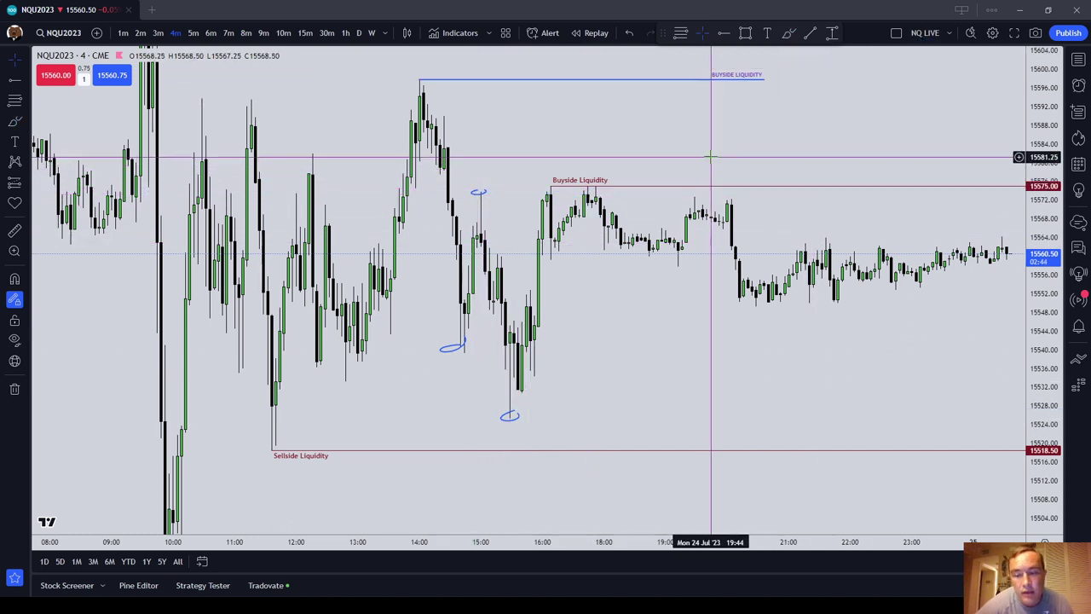
drag(706, 160, 671, 165)
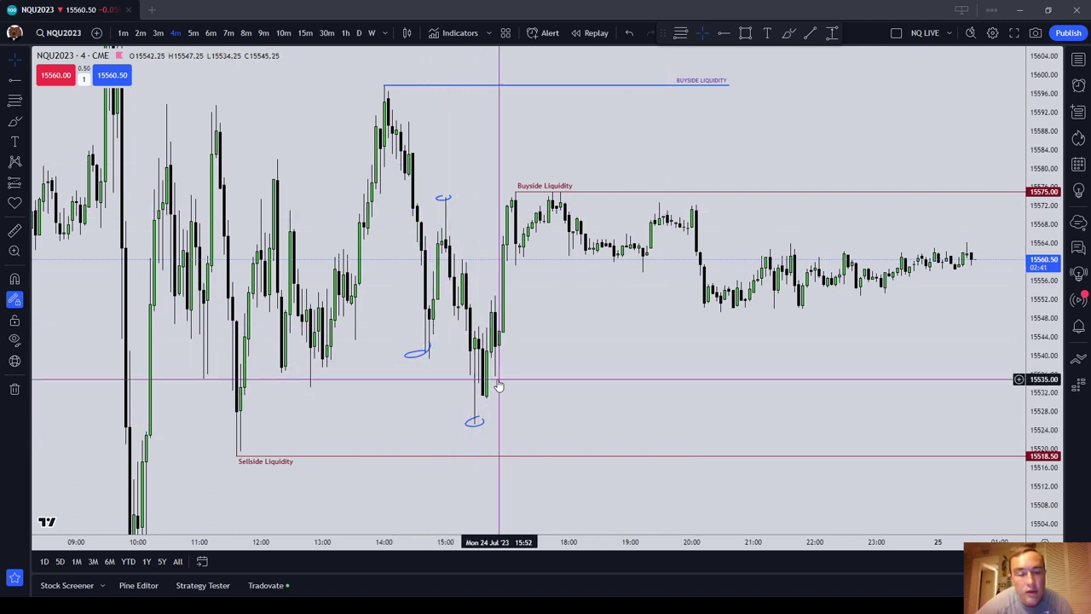
Step: Remove the two short test strokes under the lows and the lowest-low circle
click(788, 32)
drag(465, 397, 511, 400)
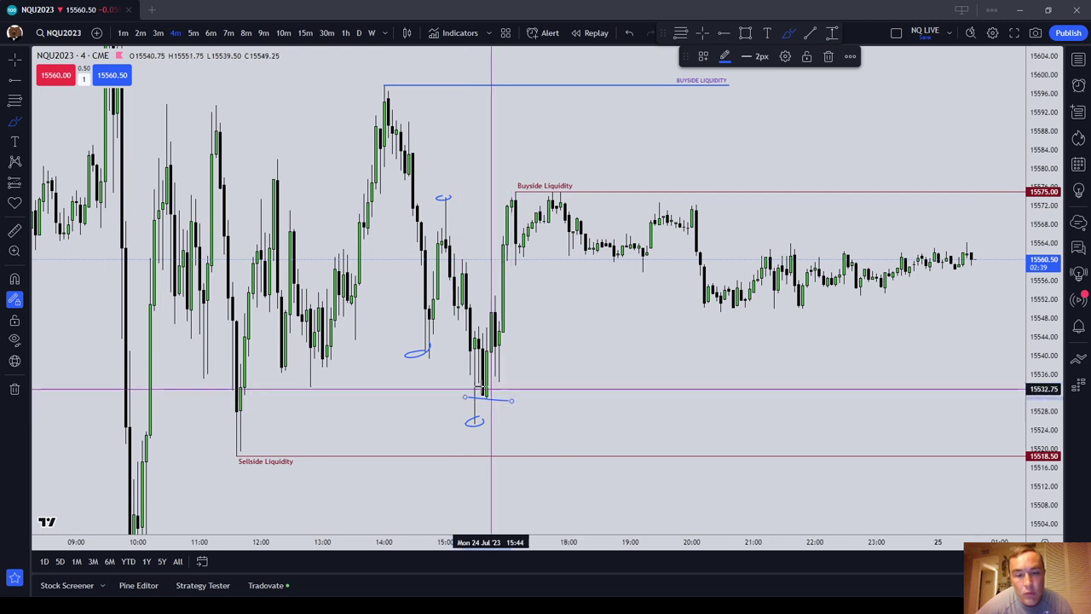
drag(475, 366, 515, 367)
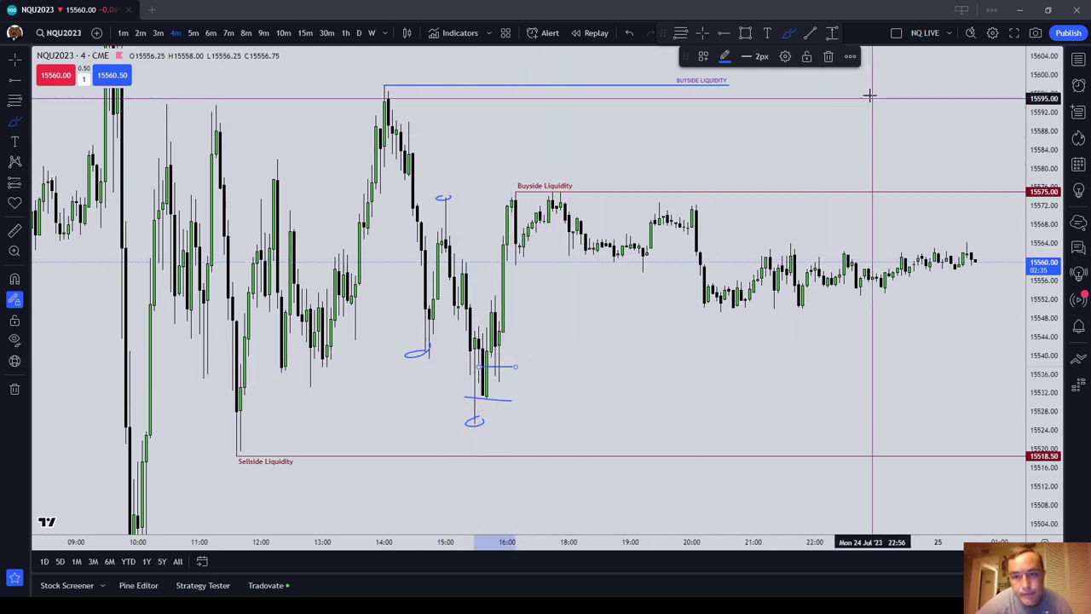
click(827, 57)
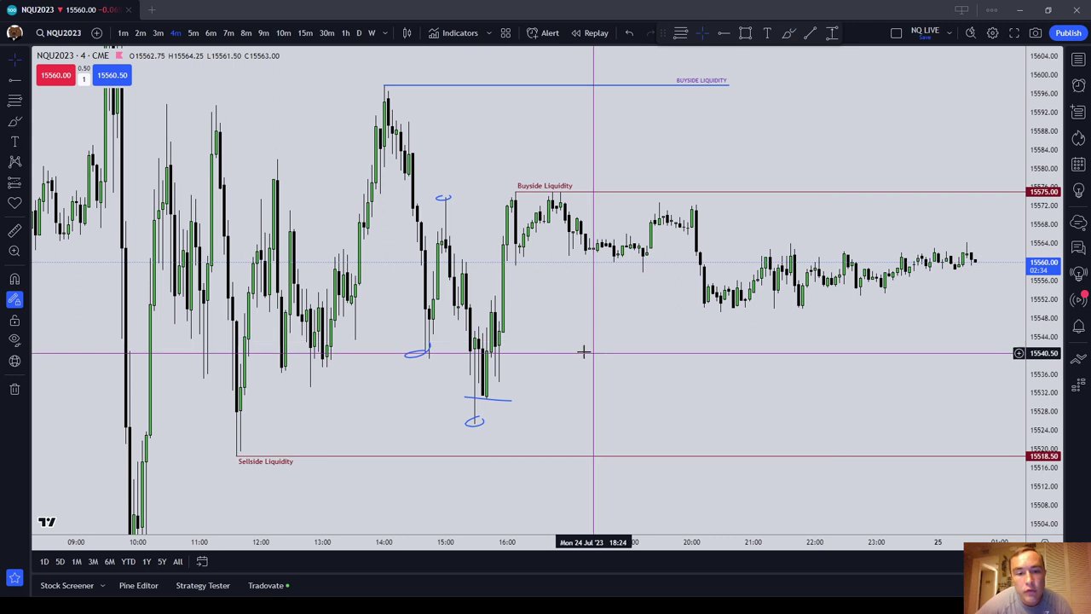
click(503, 397)
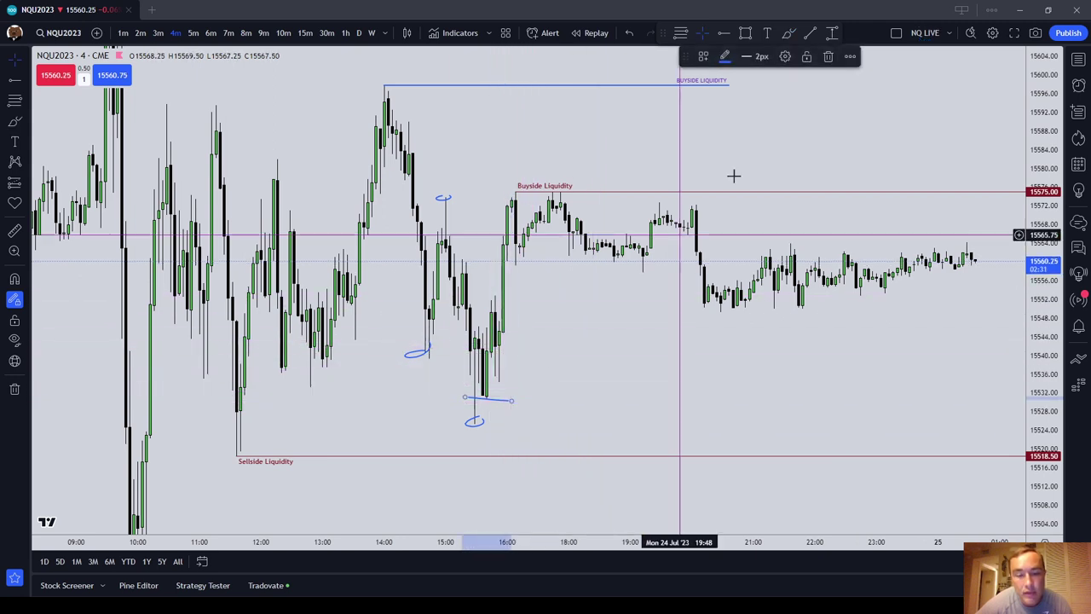
click(828, 57)
click(475, 420)
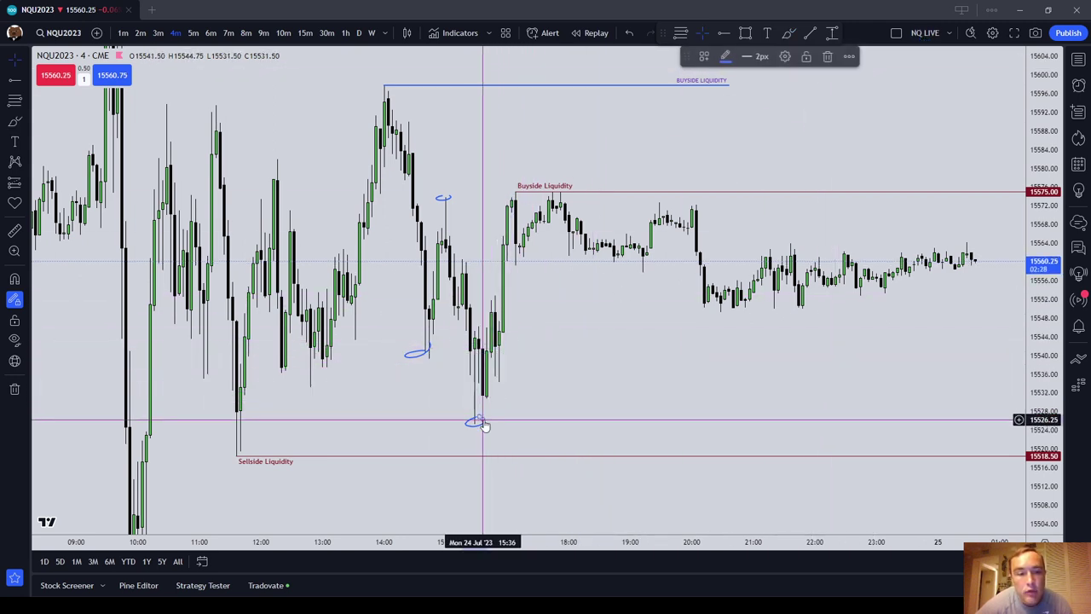
click(827, 57)
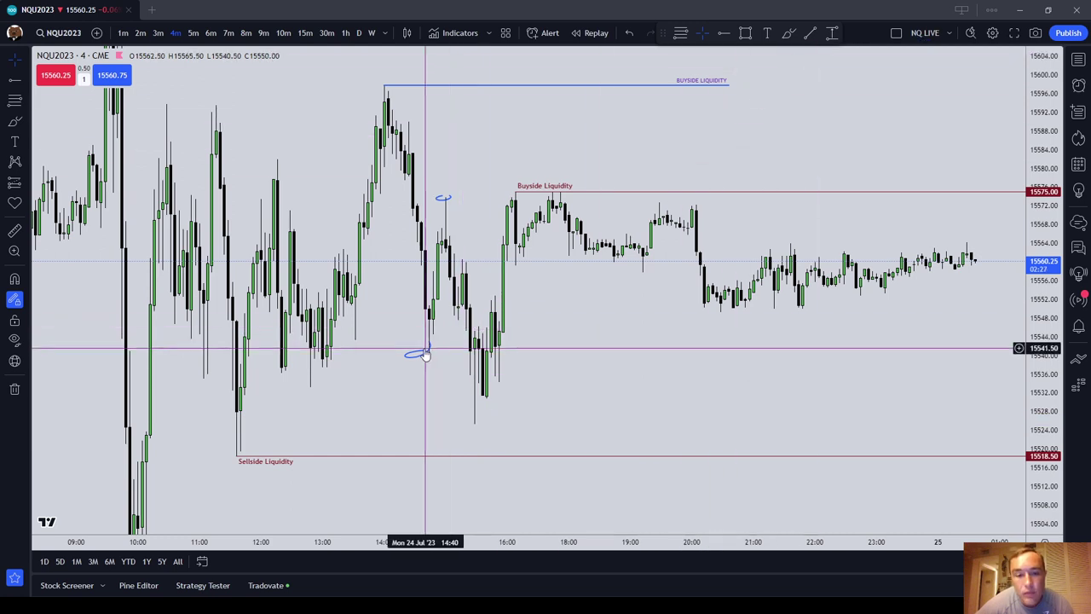
Step: Delete the swing-high and swing-low circles, then pan back to the previous day's bars
double_click(429, 352)
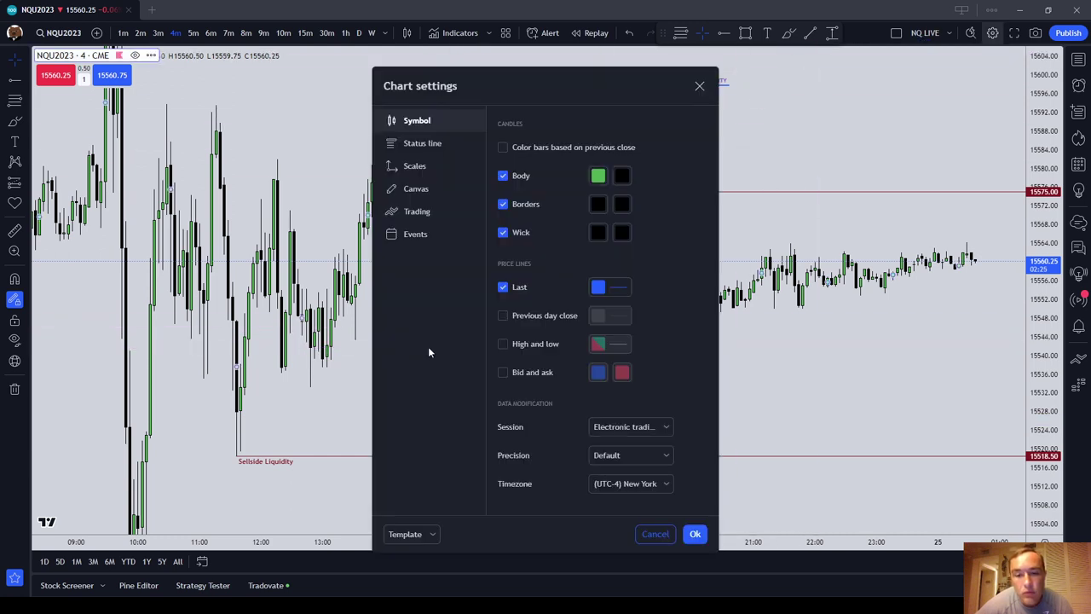
click(699, 86)
click(442, 198)
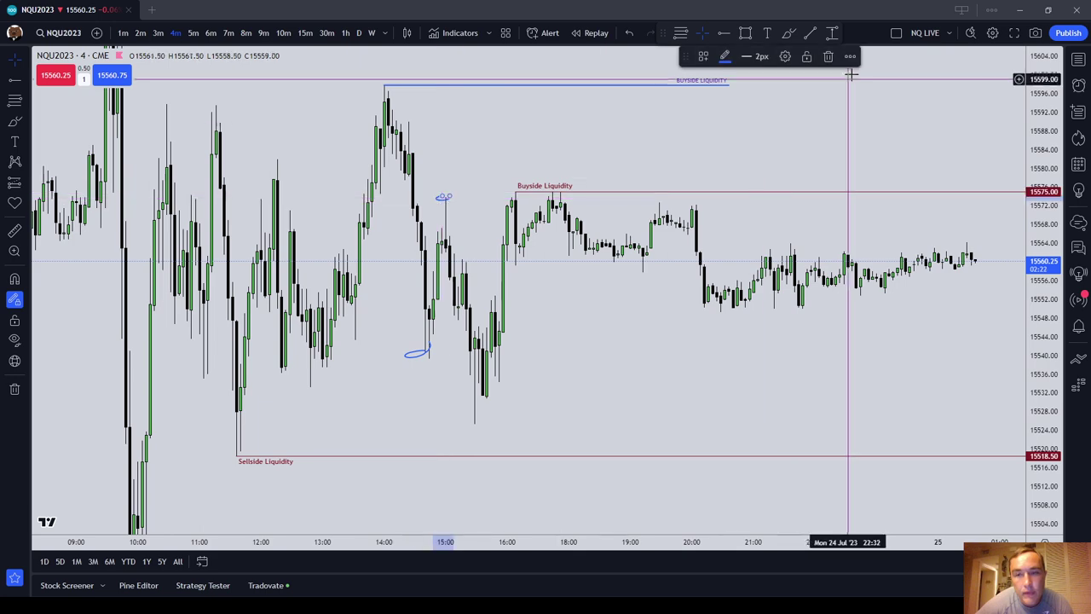
click(828, 55)
click(416, 352)
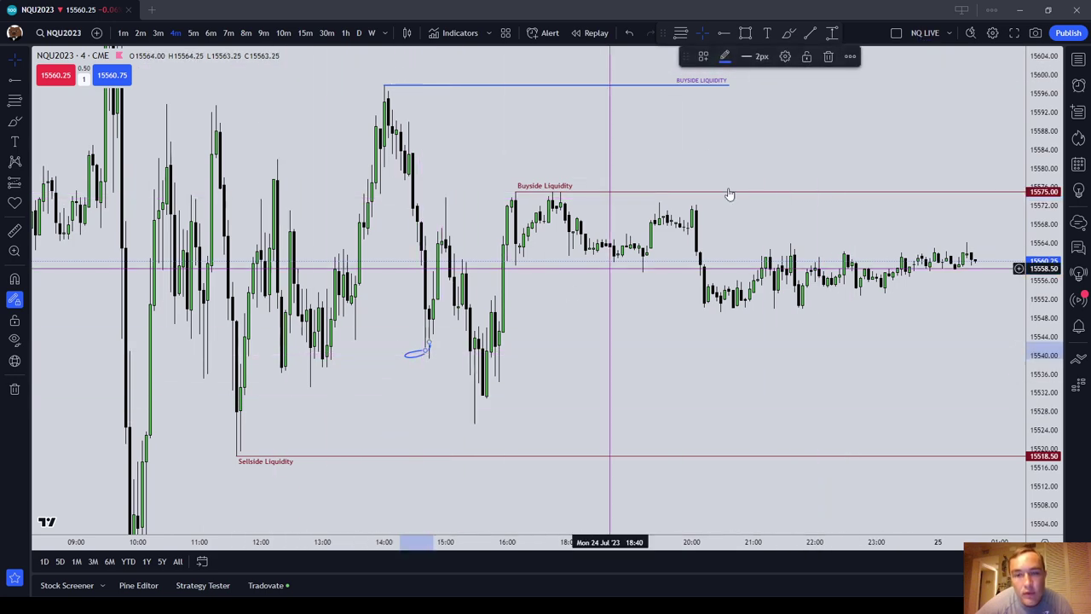
click(827, 56)
scroll(567, 230, down, 2)
drag(567, 230, 810, 232)
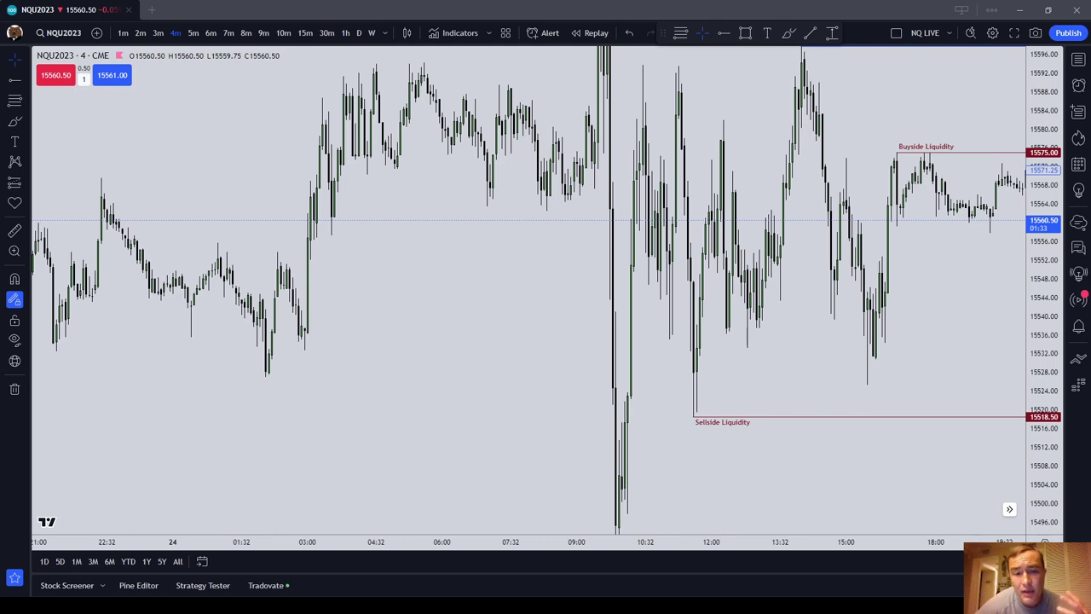
Step: Pan to the latest bars and zoom the time axis to fit the 23rd–25th session
drag(1014, 336, 459, 408)
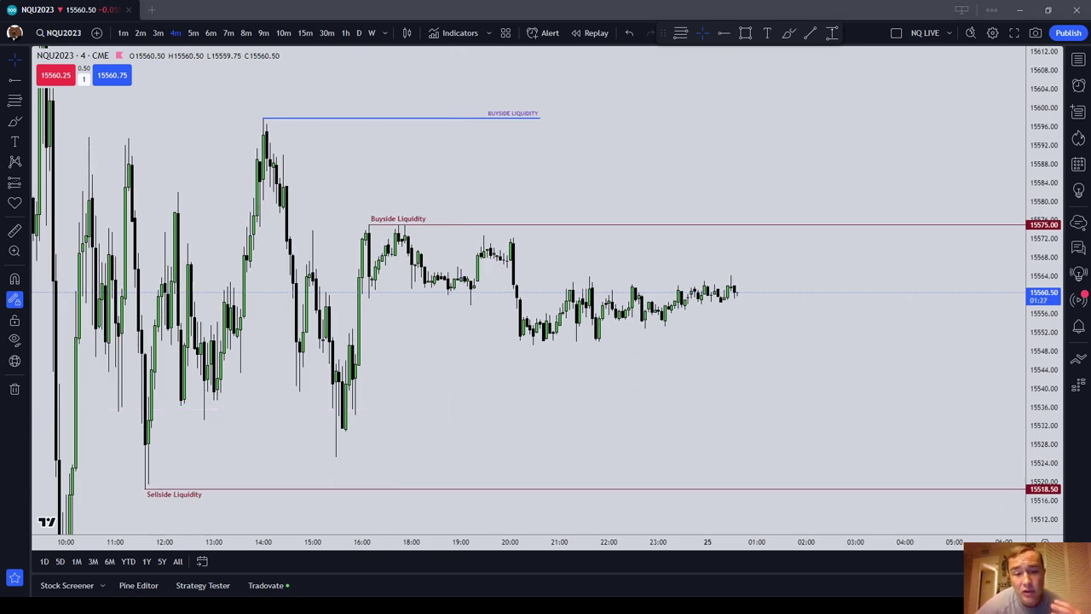
scroll(882, 306, down, 3)
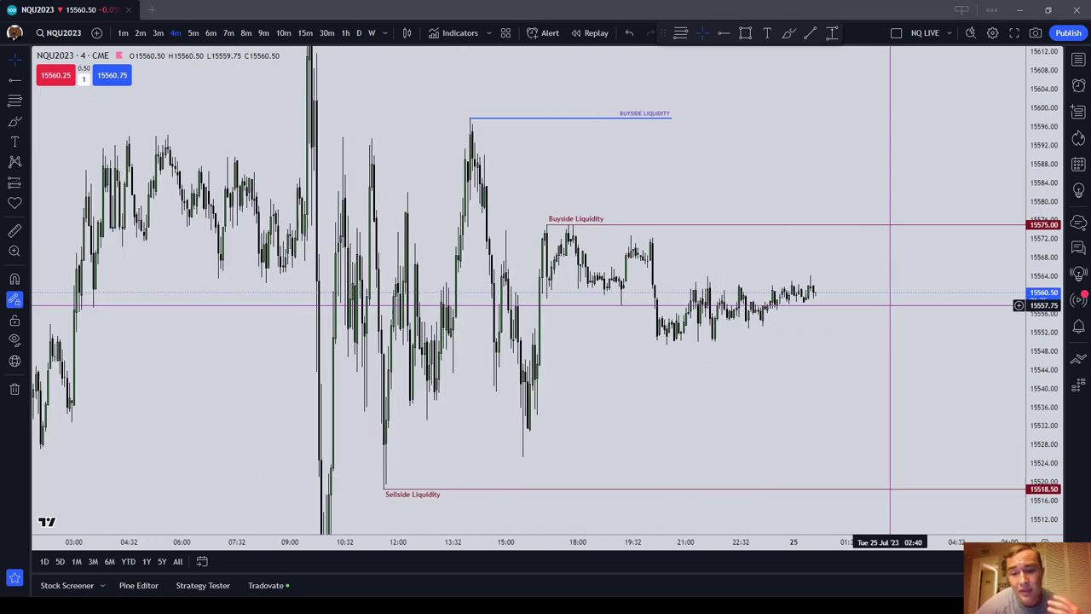
scroll(890, 304, down, 2)
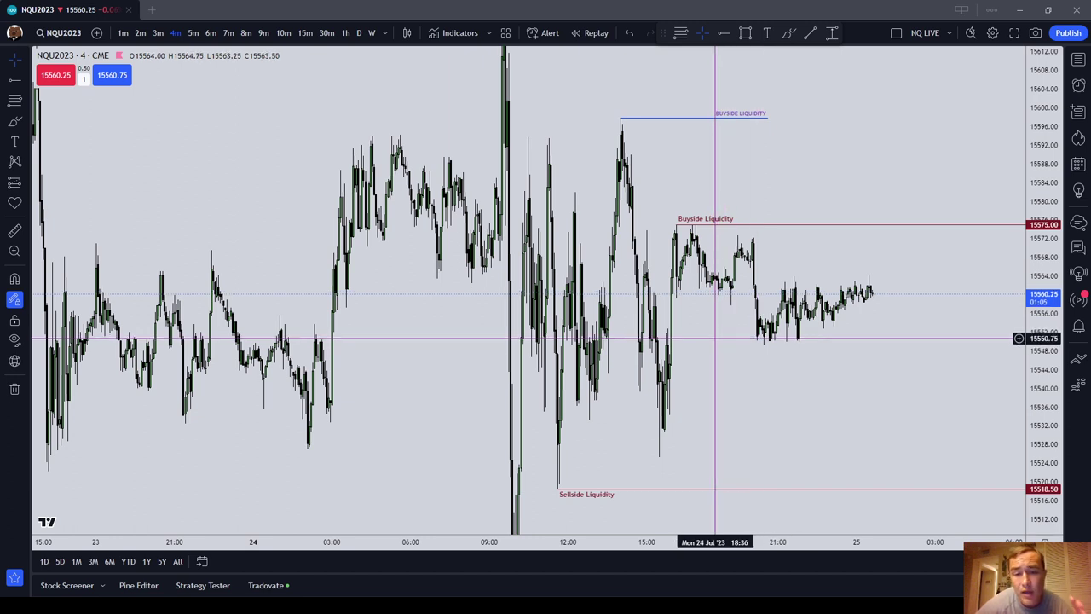
scroll(830, 291, up, 1)
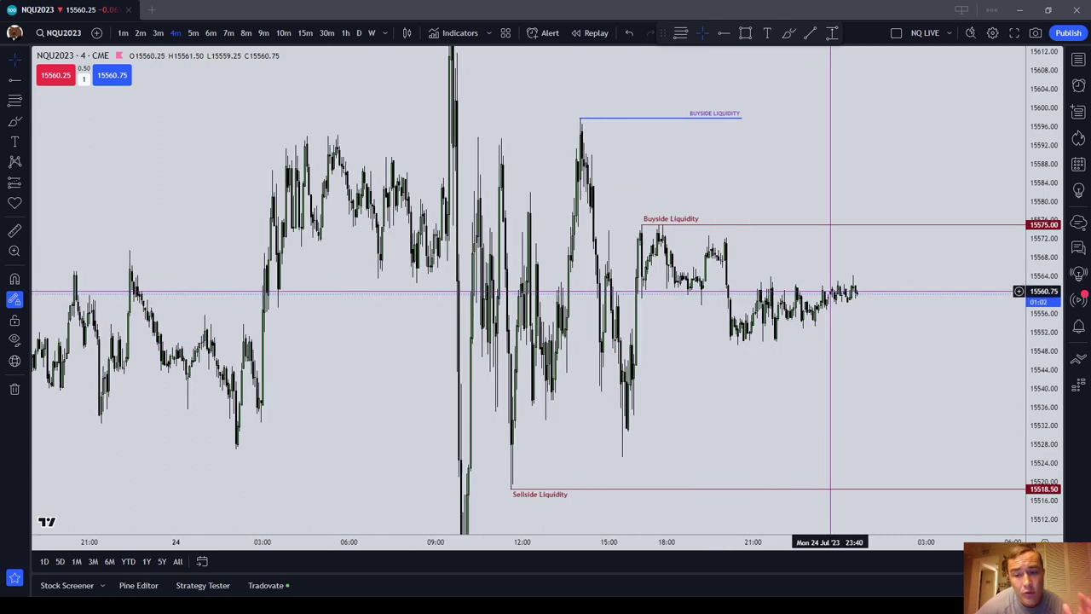
scroll(830, 291, up, 1)
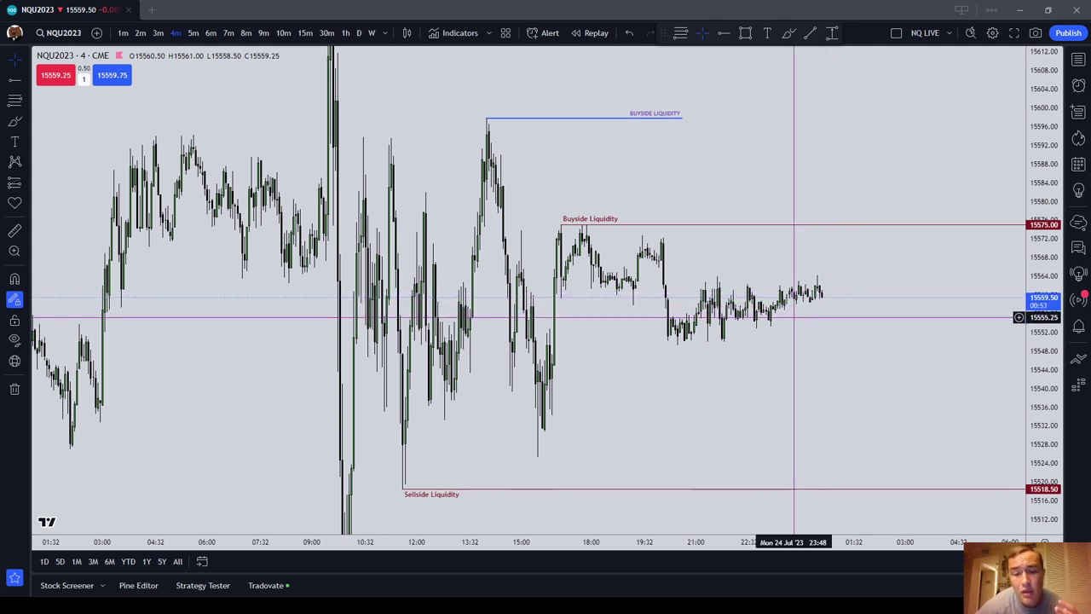
scroll(793, 312, down, 2)
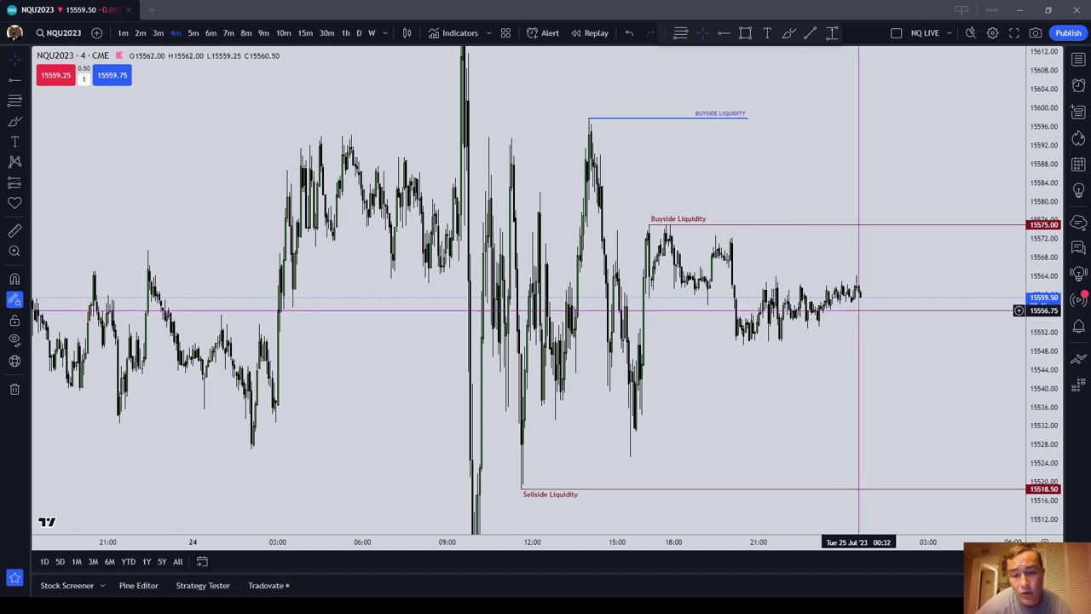
scroll(859, 310, up, 3)
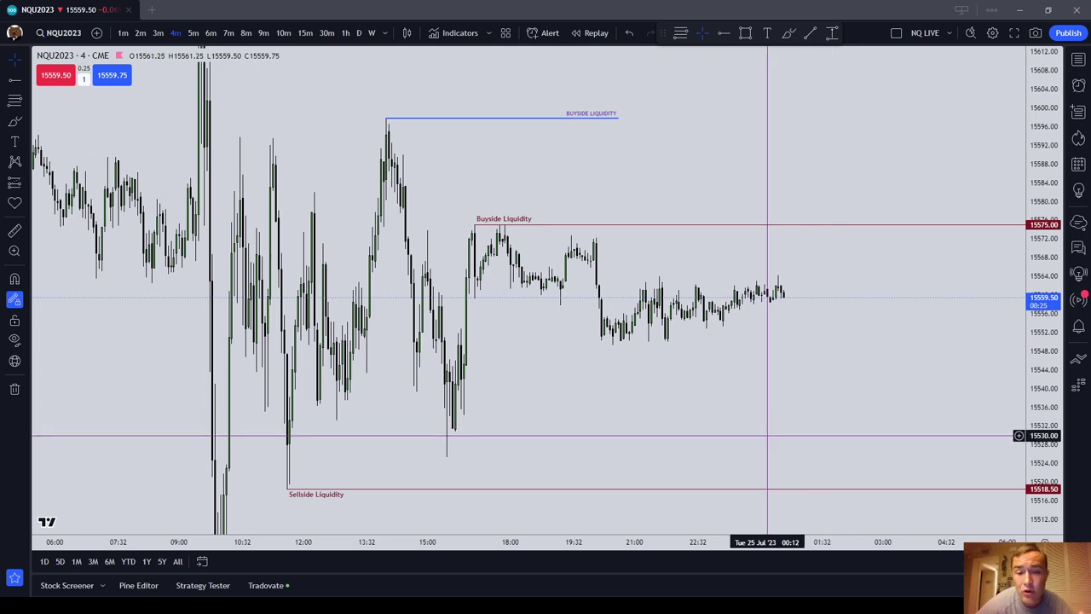
scroll(818, 383, down, 2)
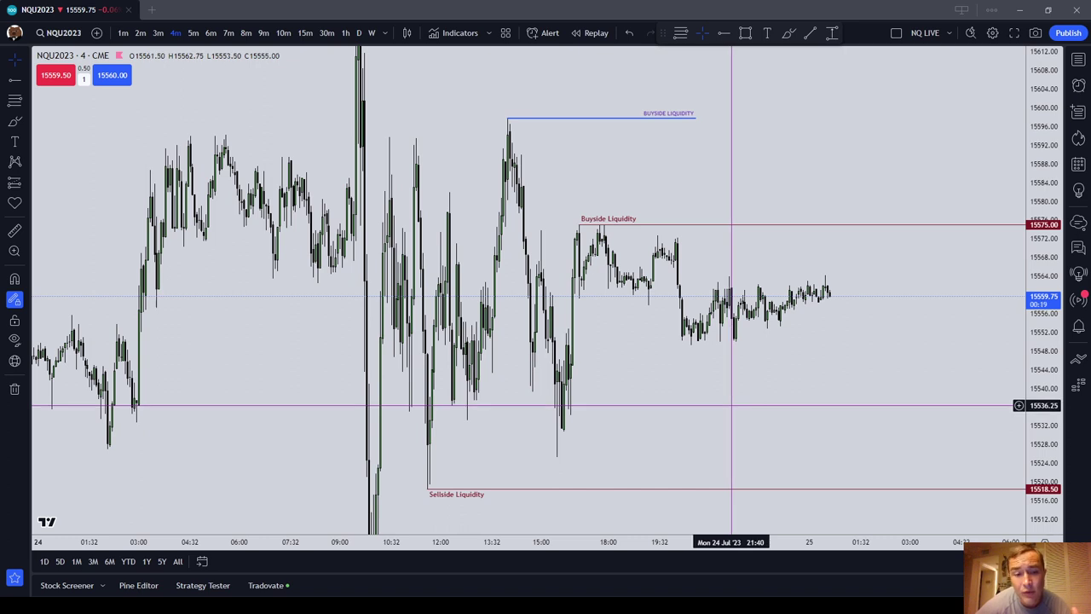
scroll(738, 390, down, 1)
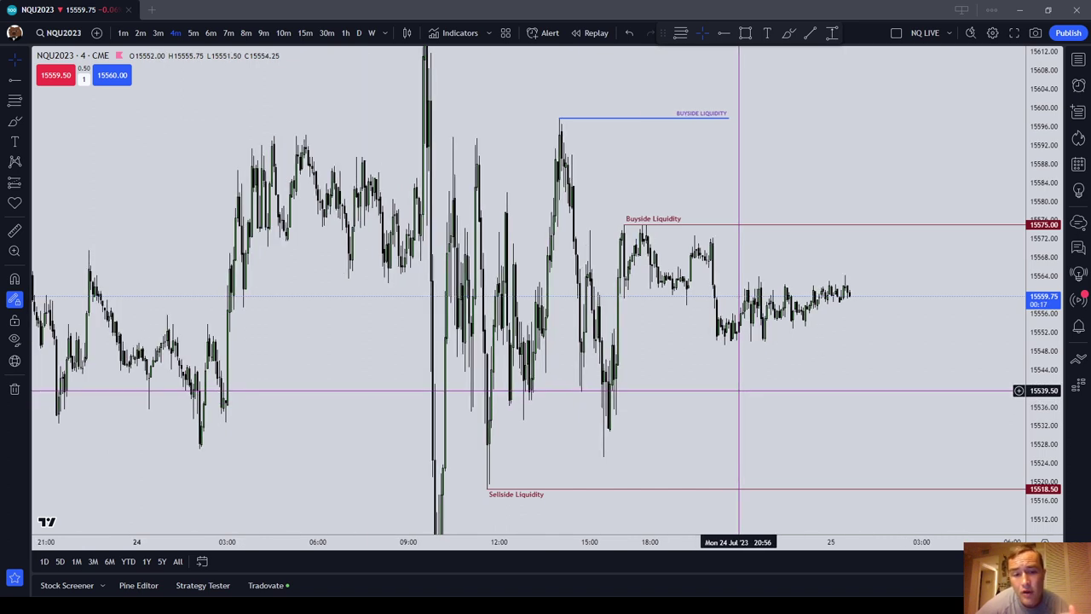